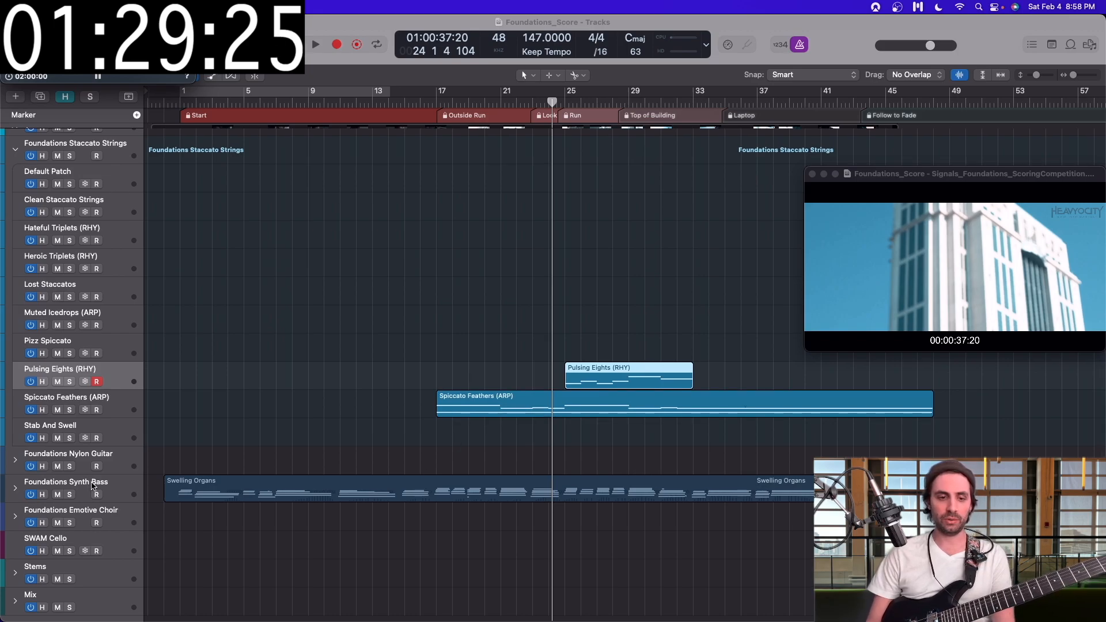
Step: Expand the Foundations Synth Bass stack, select its Swelling Organs track and play the score from just before bar 1
left_click(15, 490)
scroll(106, 452, "down", 5)
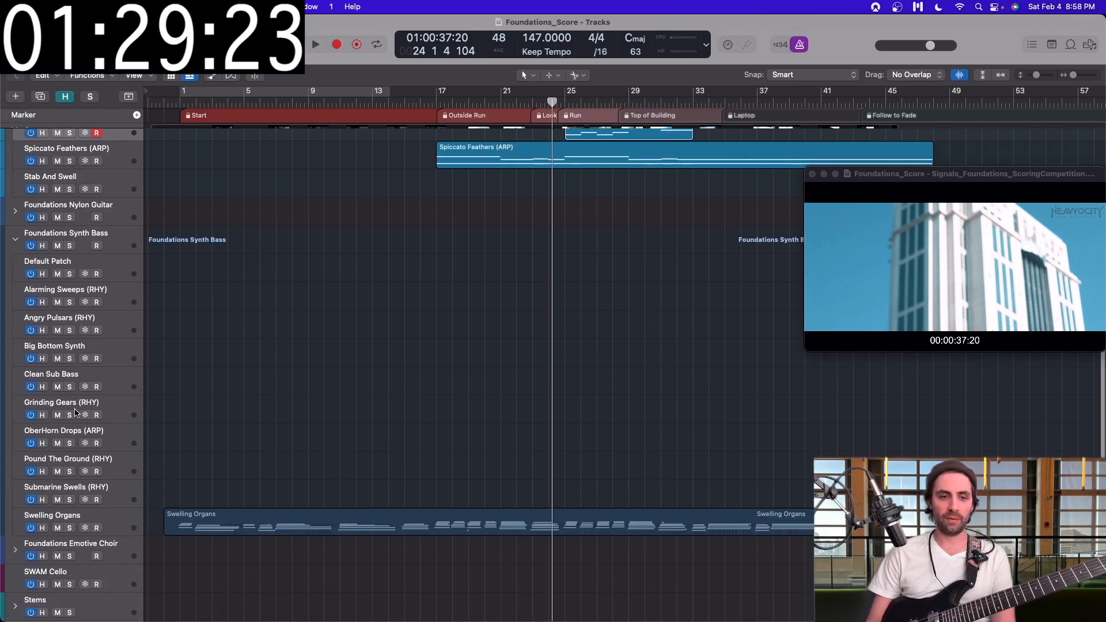
left_click(112, 484)
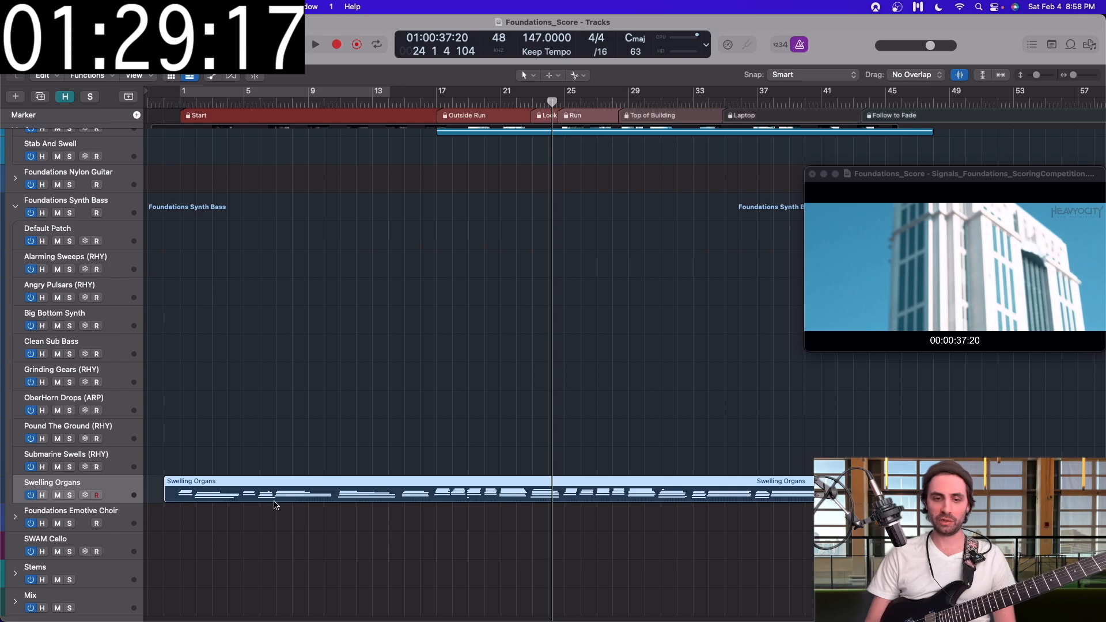
left_click(180, 102)
left_click_drag(179, 102, 177, 102)
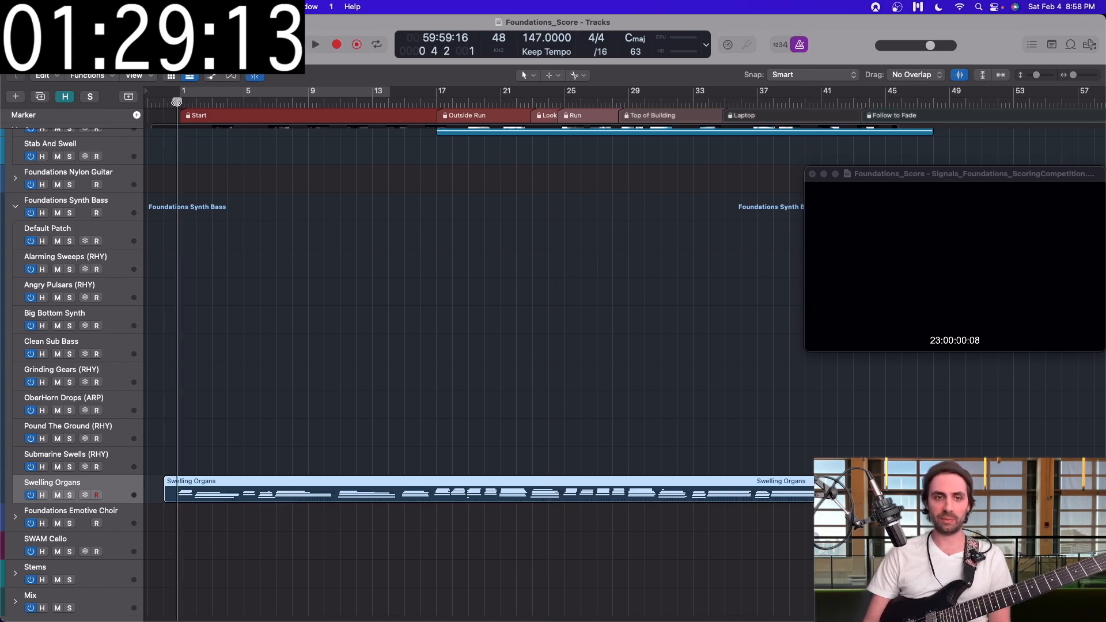
key("space")
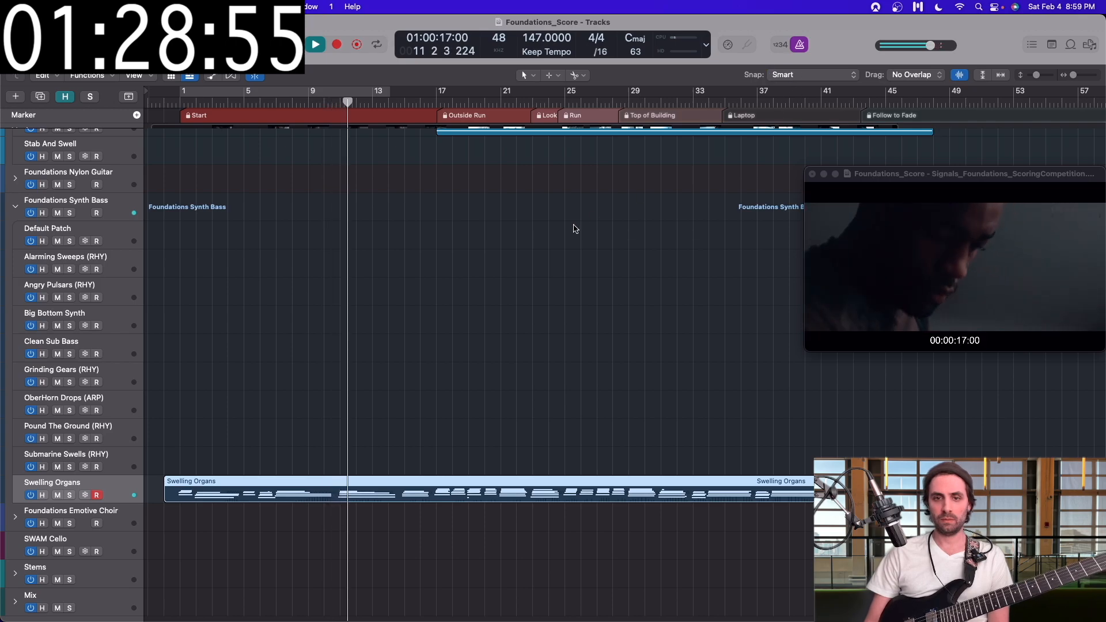
Step: Select the Spiccato Feathers (ARP) track and move the movie window clear of the string regions, stopping playback where Pulsing Eights ends
scroll(482, 289, "up", 3)
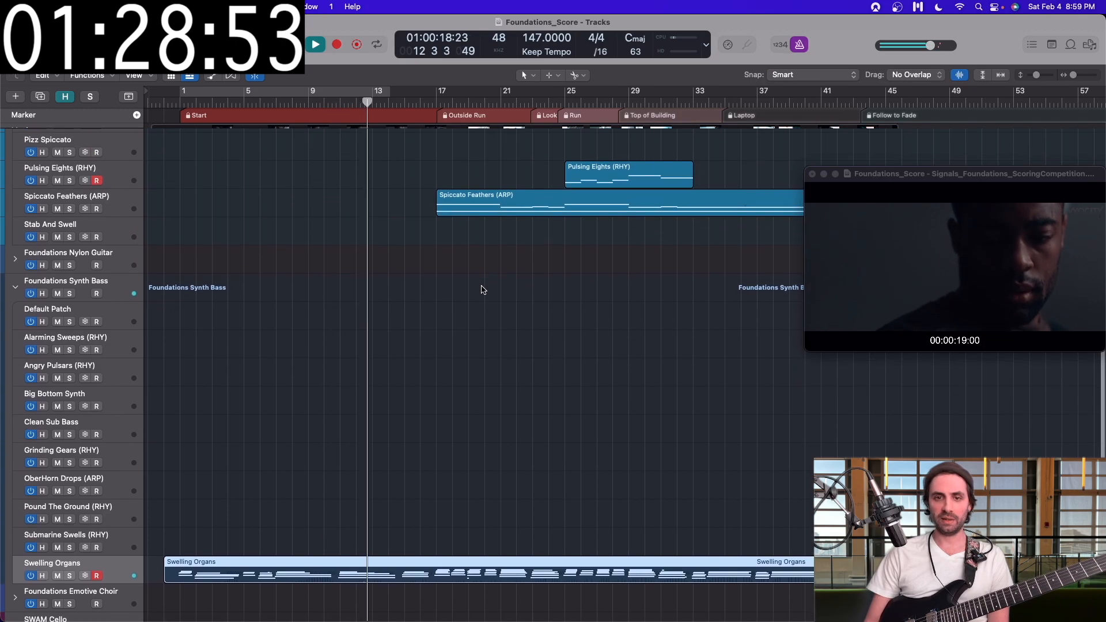
scroll(483, 290, "up", 2)
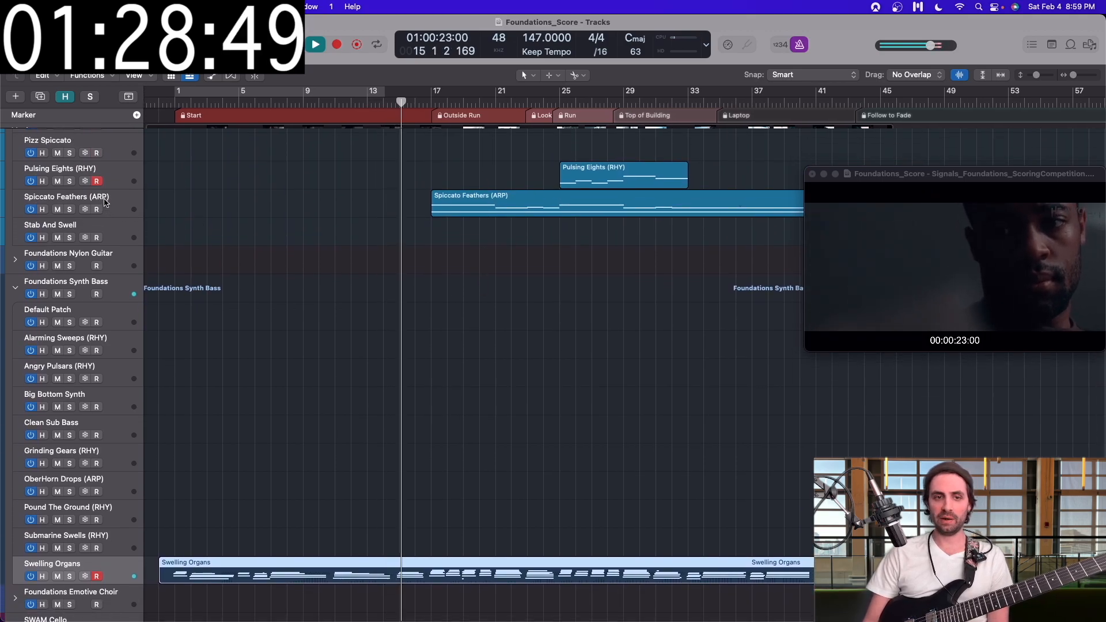
left_click(105, 202)
scroll(140, 245, "up", 10)
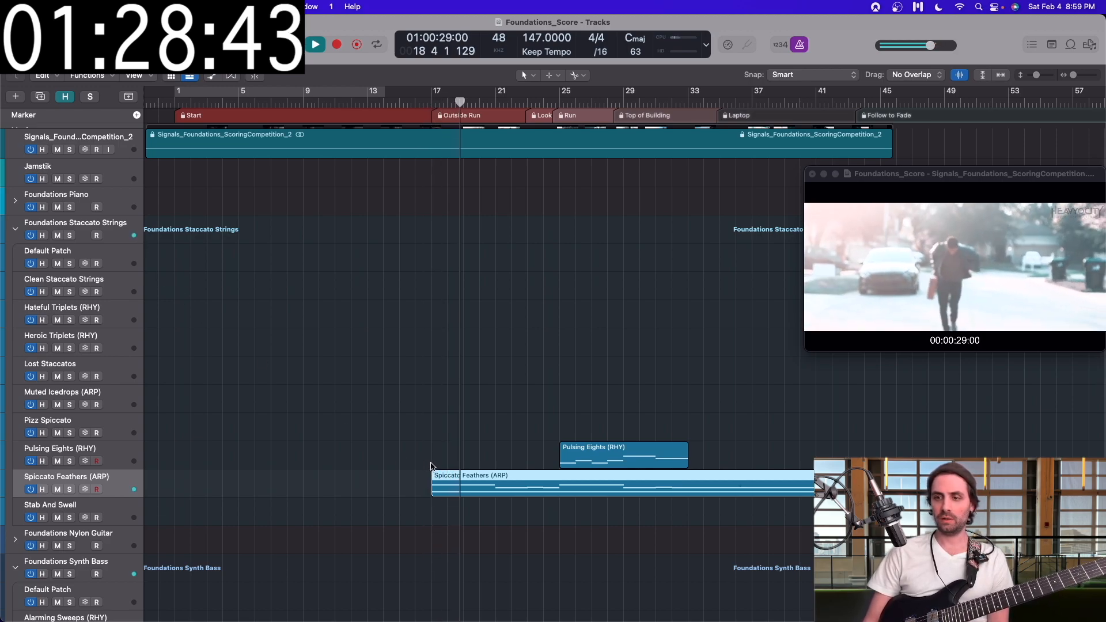
left_click_drag(902, 181, 908, 27)
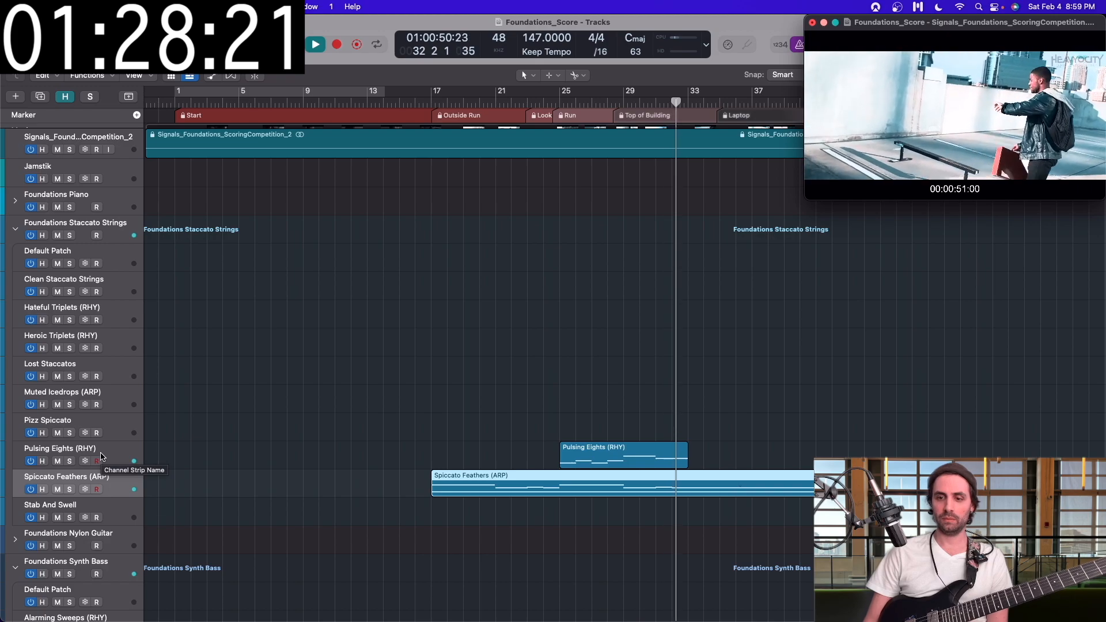
key("space")
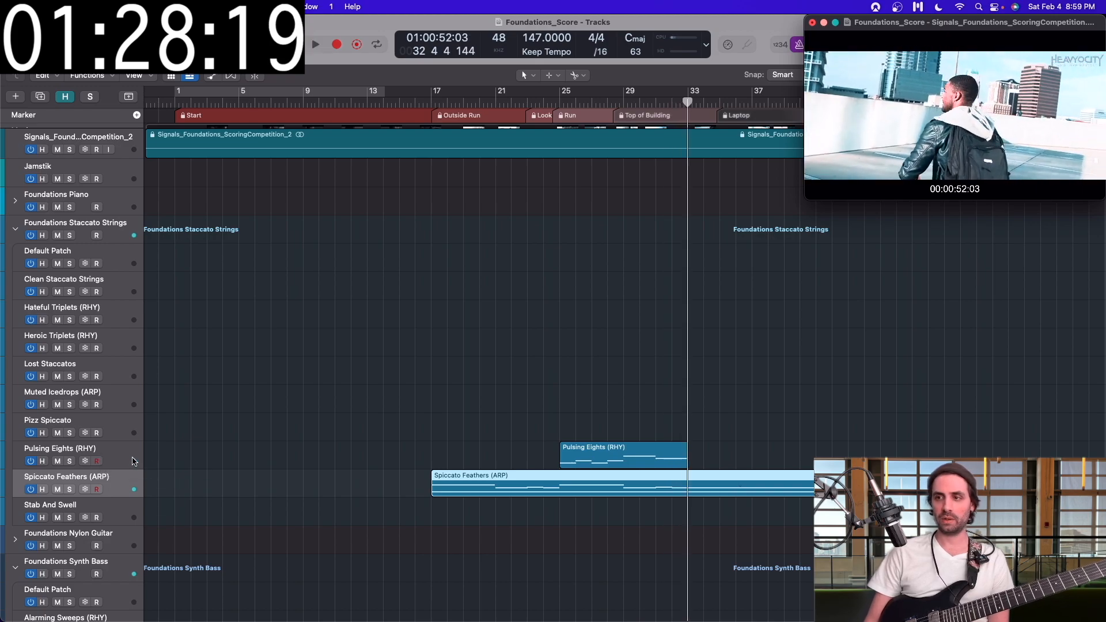
Step: Record-enable the instrument tracks and record the Syncopated Pianos (RHY), DreamWorlds and SWAM Viloin Intro parts
scroll(272, 514, "down", 10)
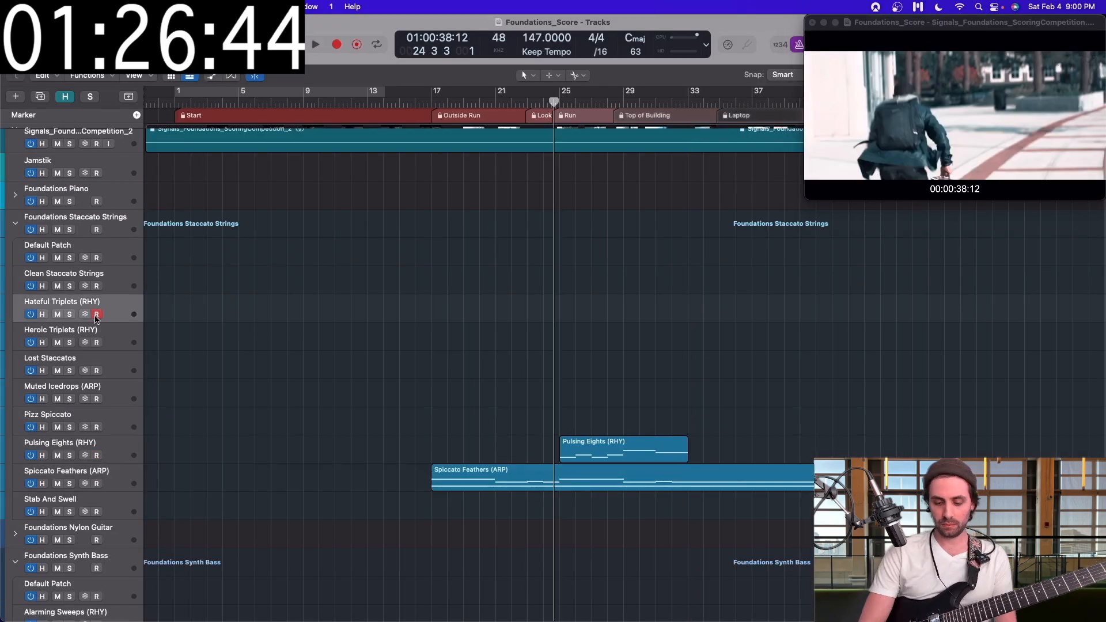
left_click(97, 341)
left_click(96, 313)
left_click(687, 105)
key("r")
left_click(97, 233)
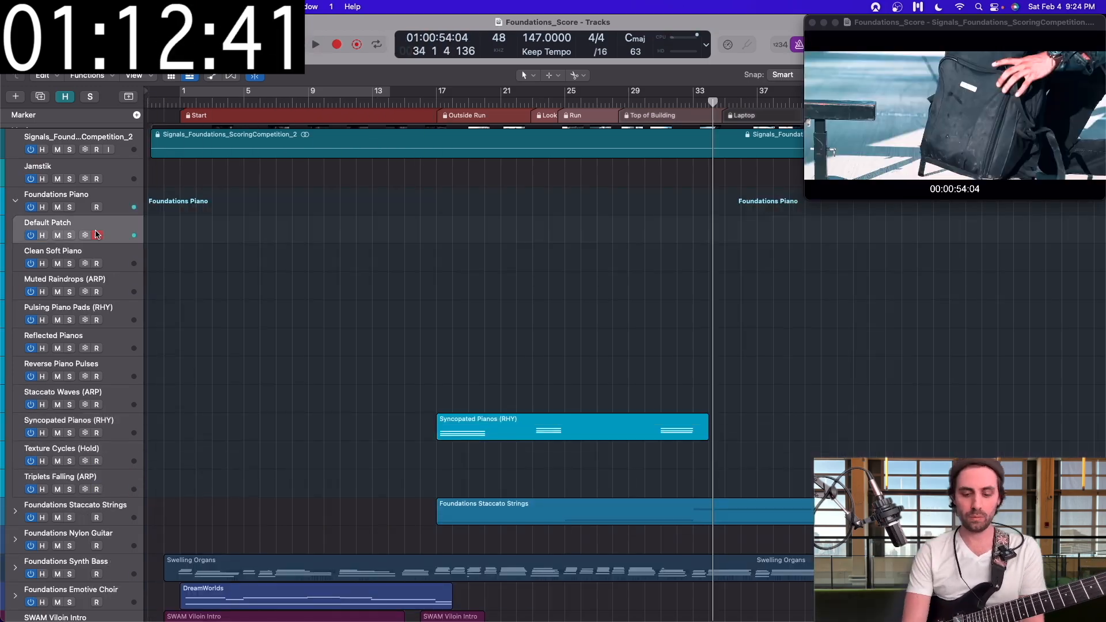
scroll(97, 322, "down", 1)
left_click(96, 338)
left_click(97, 367)
Step: Collapse the Foundations Staccato Strings stack, expand Foundations Nylon Guitar and show the channel strip inspector
left_click(15, 190)
left_click(15, 256)
left_click(97, 544)
left_click(97, 403)
key("y")
key("i")
left_click(353, 165)
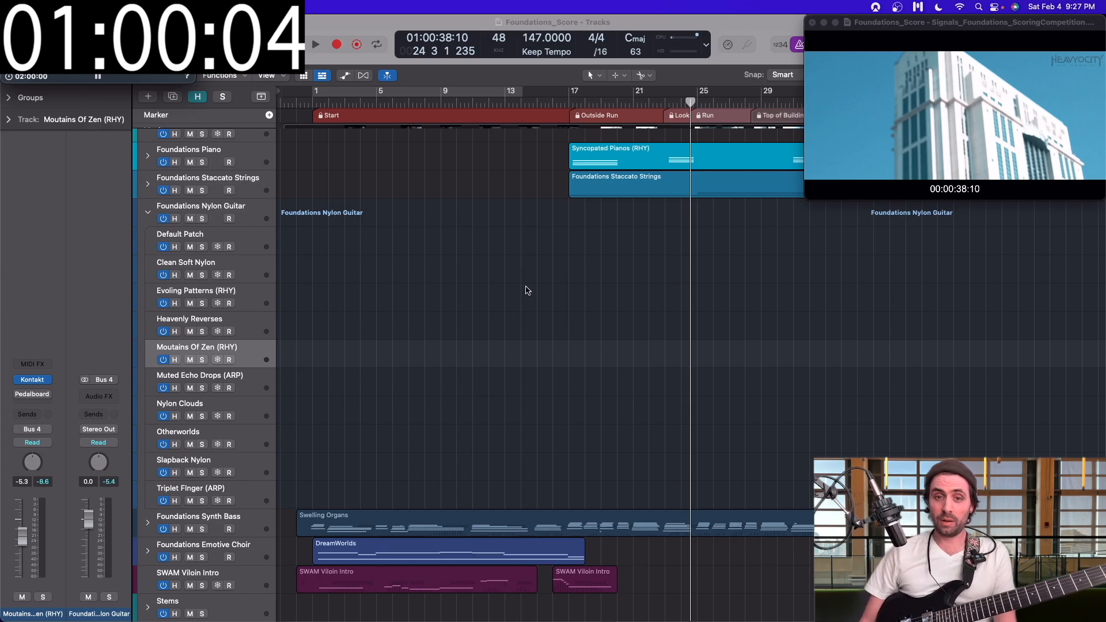
Step: Select the SWAM Viloin Intro track and examine its SWAM Violin instrument settings, closing the instrument window when done
scroll(511, 217, "down", 3)
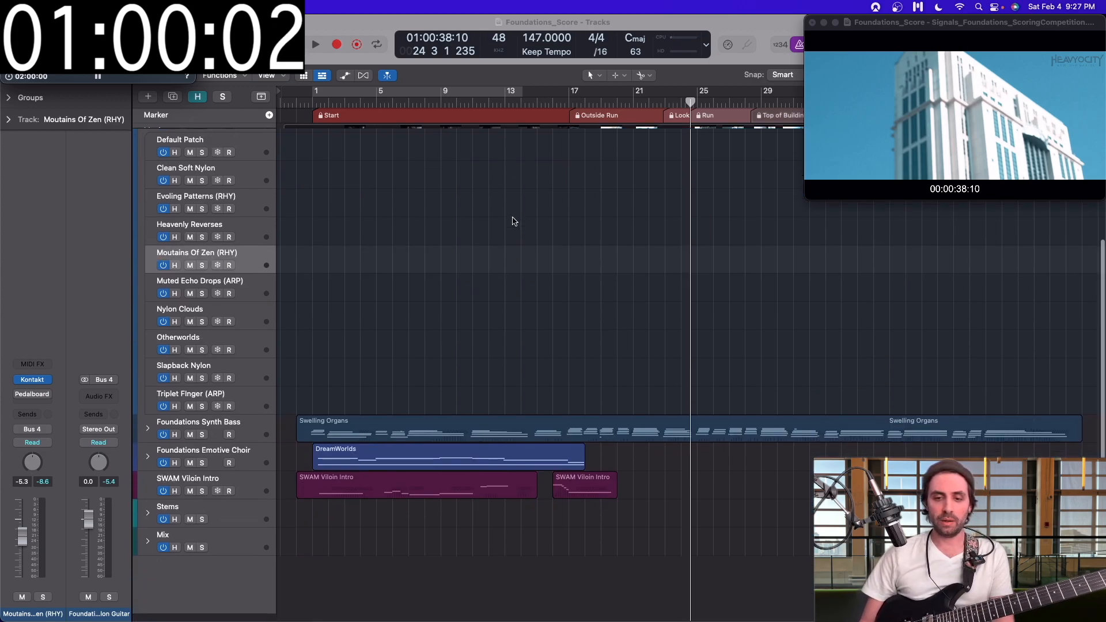
left_click(234, 489)
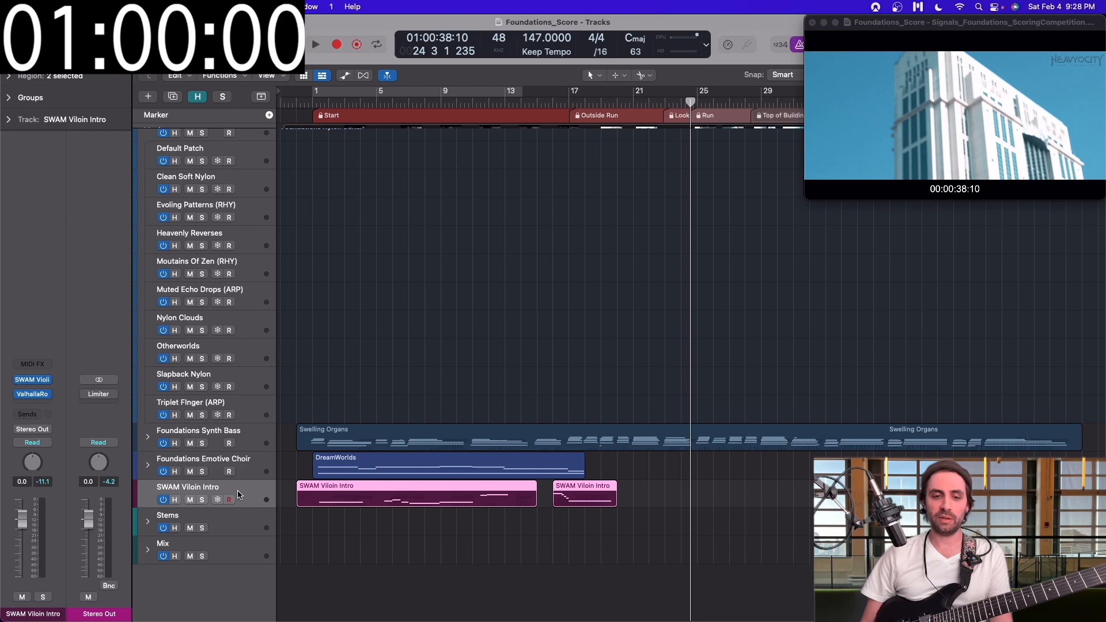
left_click(40, 381)
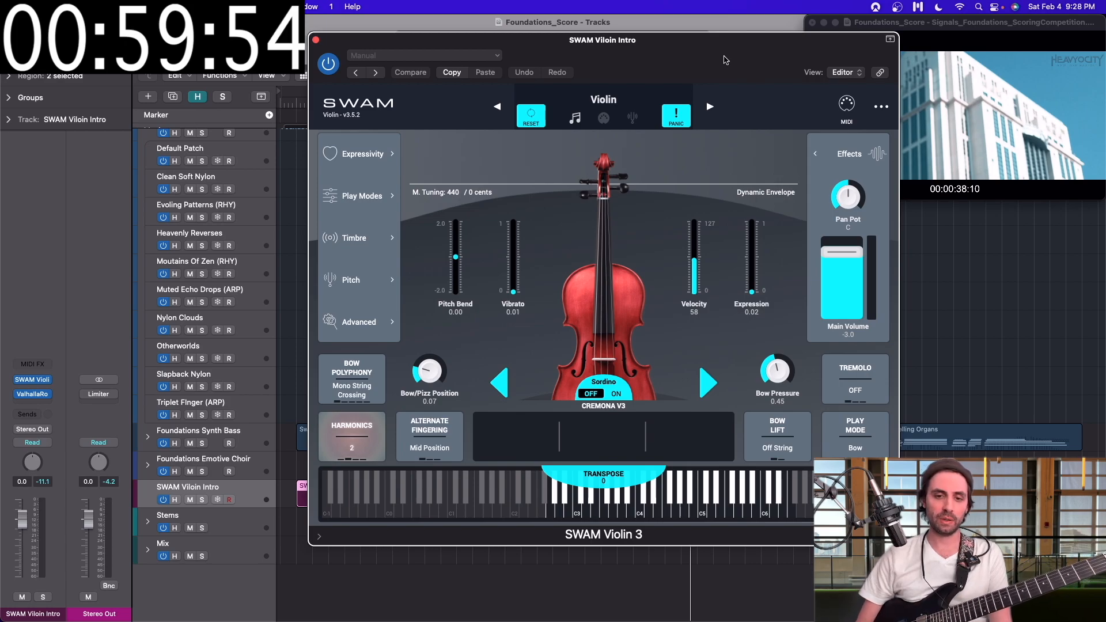
left_click(316, 41)
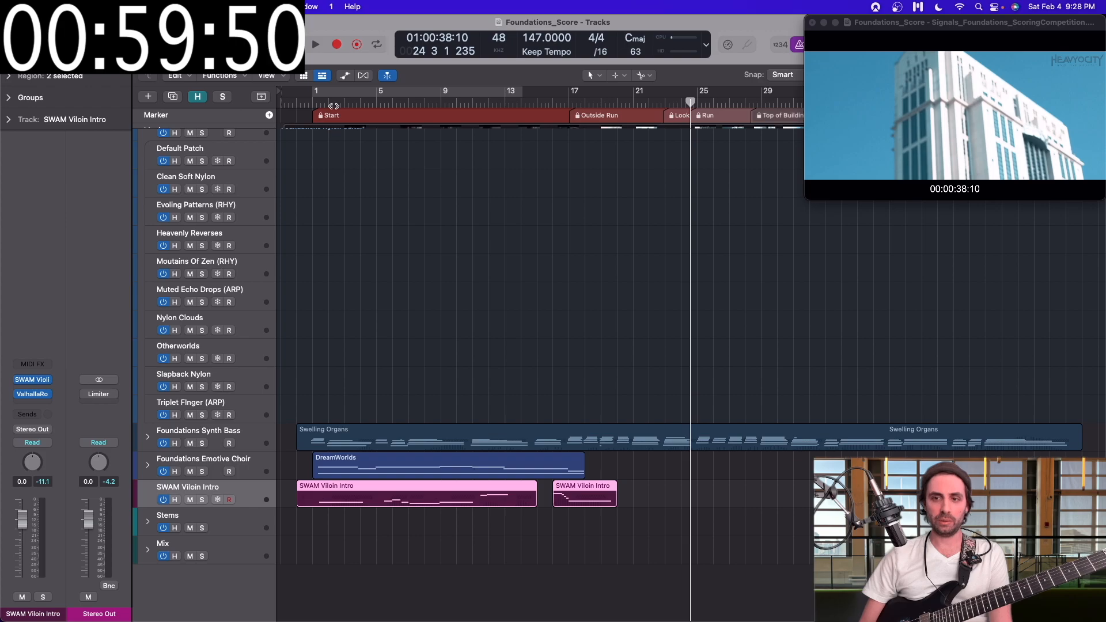
Step: Play the score from just before bar 1 with the SWAM Violin window open and moved aside, stopping around bar 21
left_click_drag(334, 106, 299, 102)
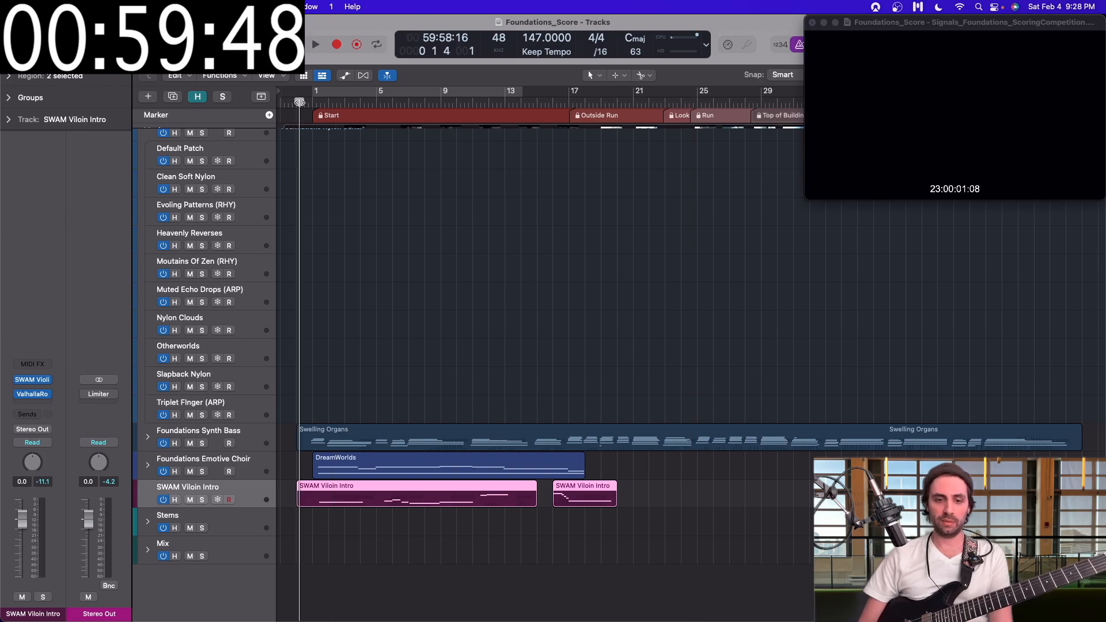
key("space")
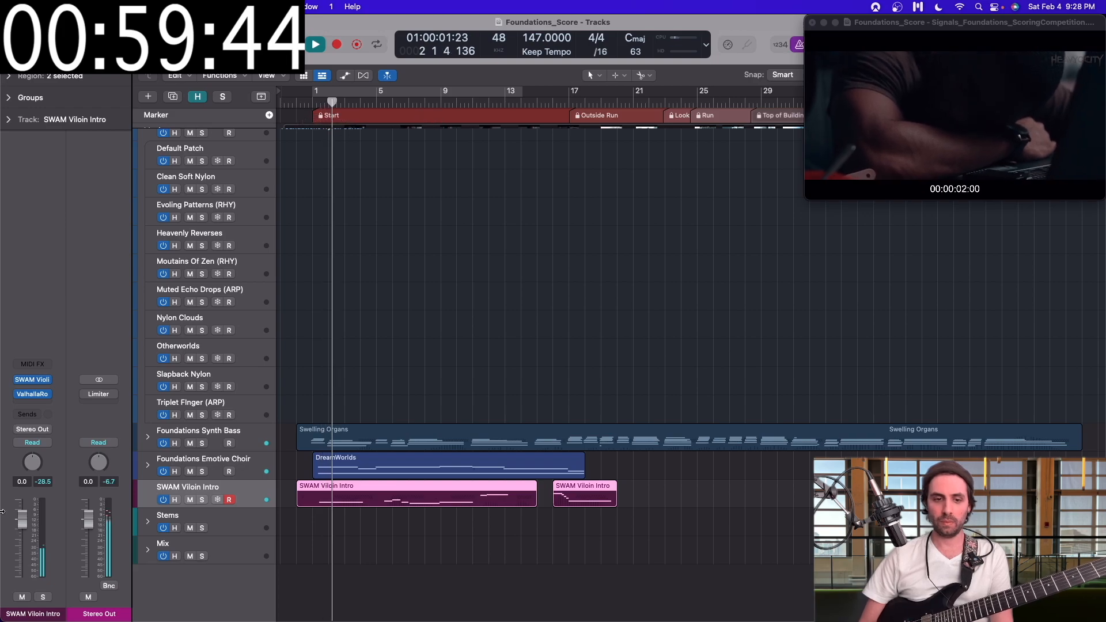
left_click(35, 381)
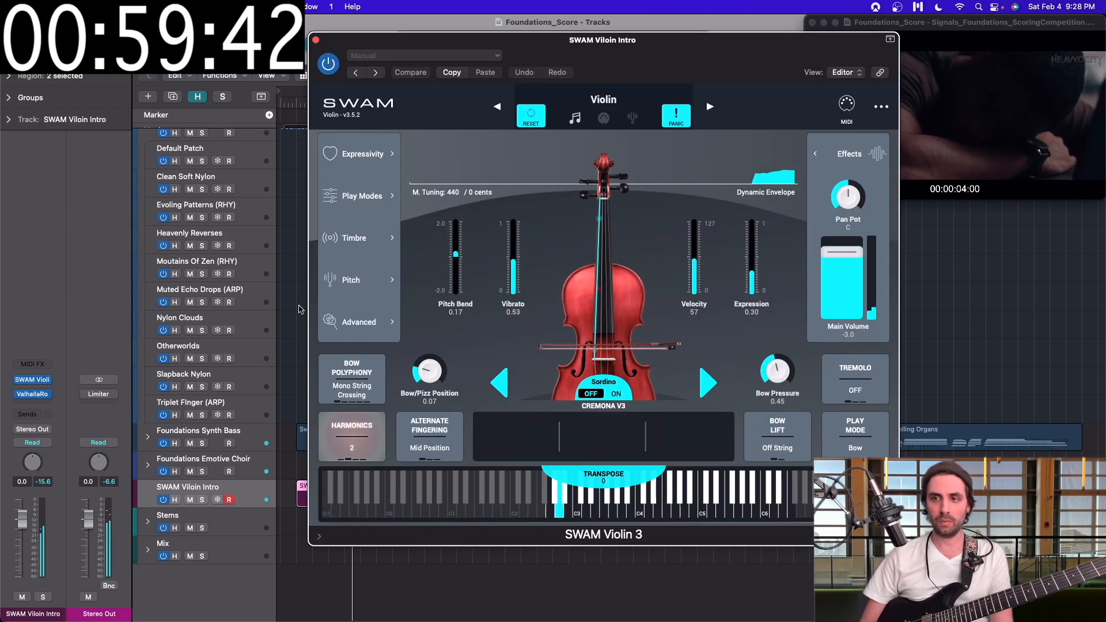
left_click_drag(634, 68, 433, 14)
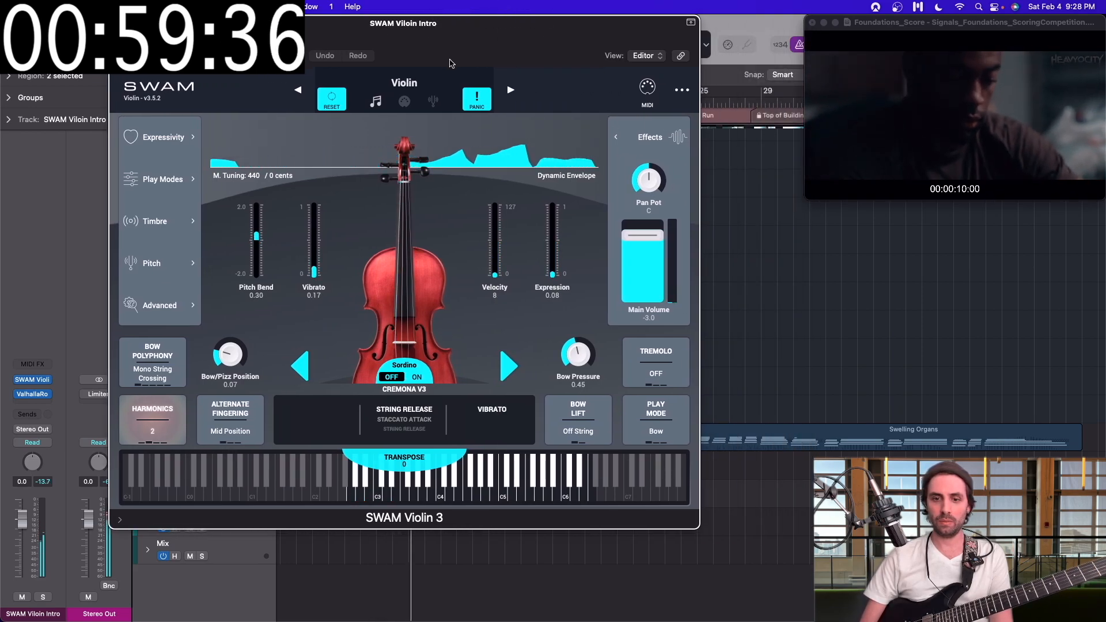
left_click_drag(486, 60, 456, 61)
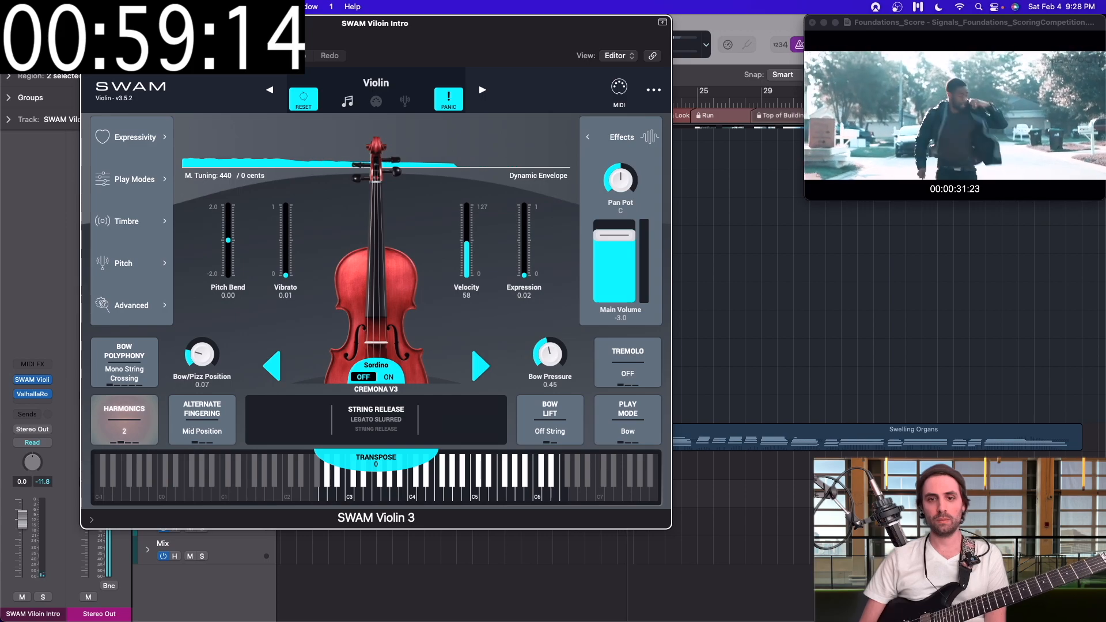
key("super+w")
key("space")
Step: Expand the Foundations Piano stack and play the Syncopated Pianos (RHY) part from the start of the Outside Run section
scroll(526, 331, "up", 5)
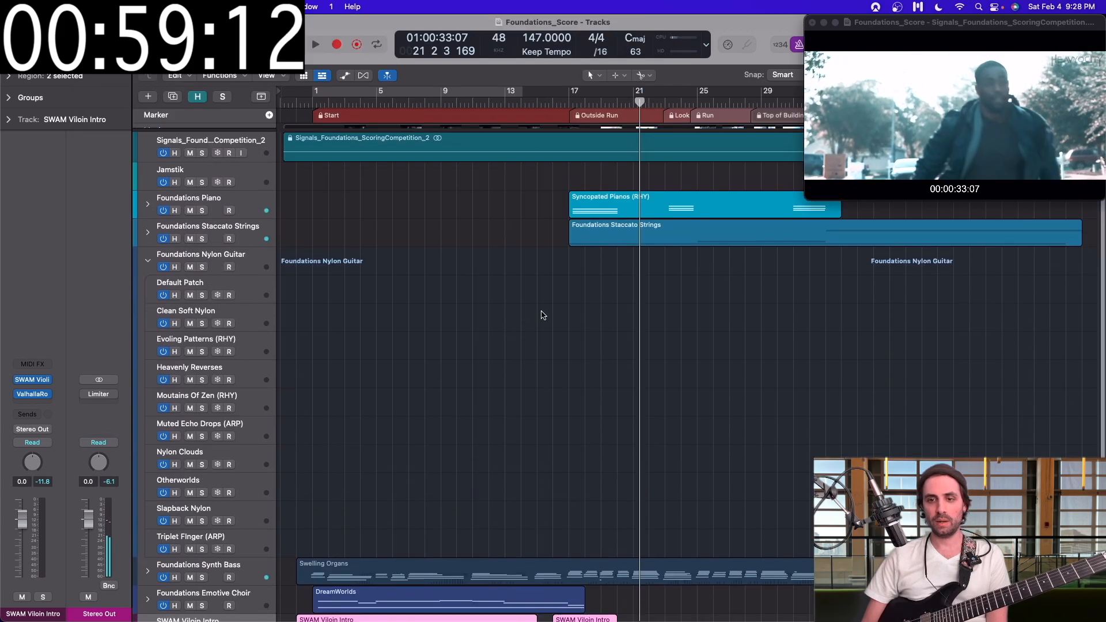
left_click(567, 100)
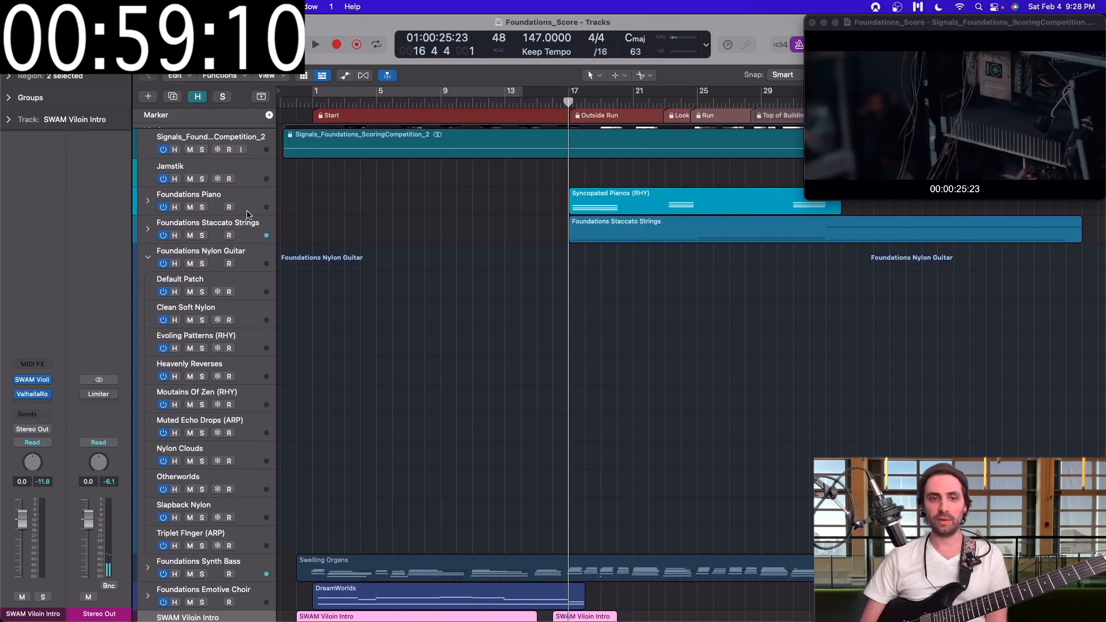
left_click(148, 202)
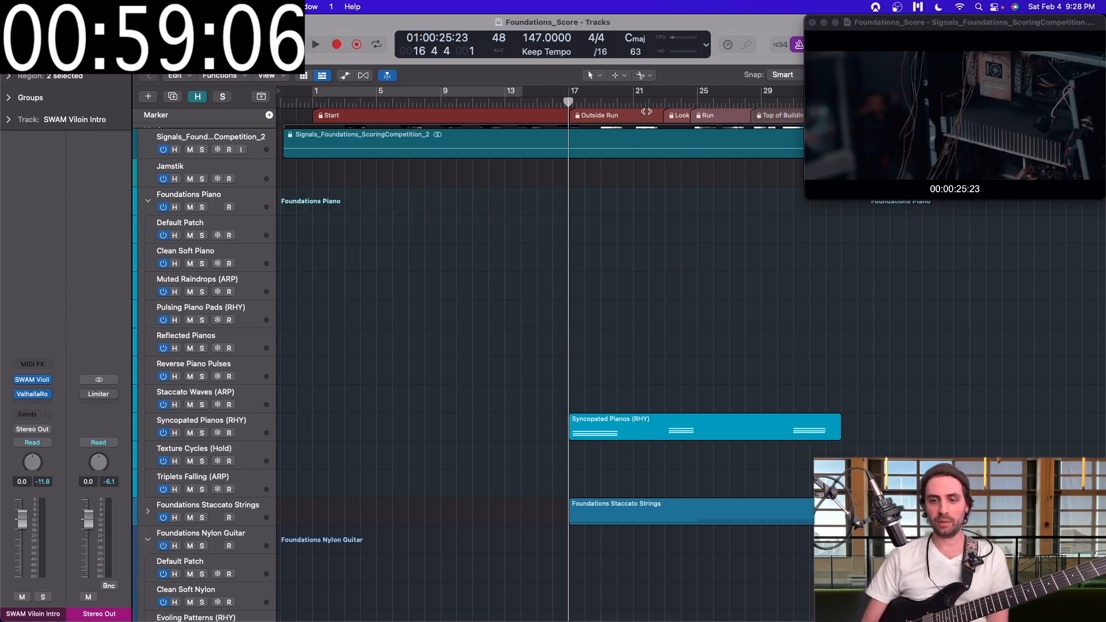
key("space")
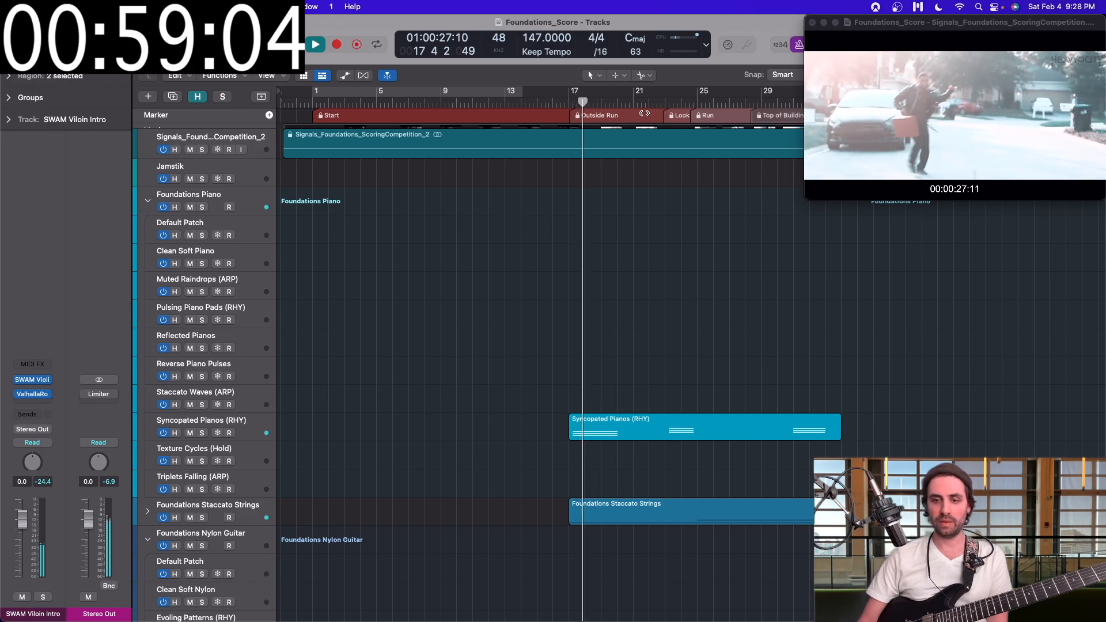
scroll(625, 403, "down", 1)
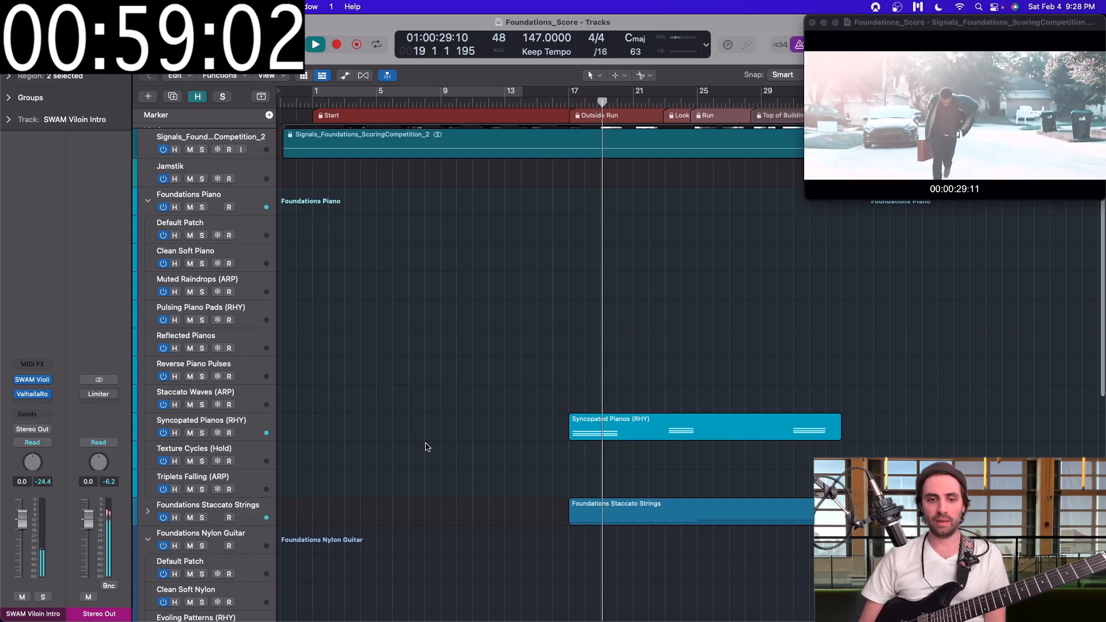
key("space")
Step: Collapse the Foundations Piano and Foundations Nylon Guitar track stacks
left_click(148, 200)
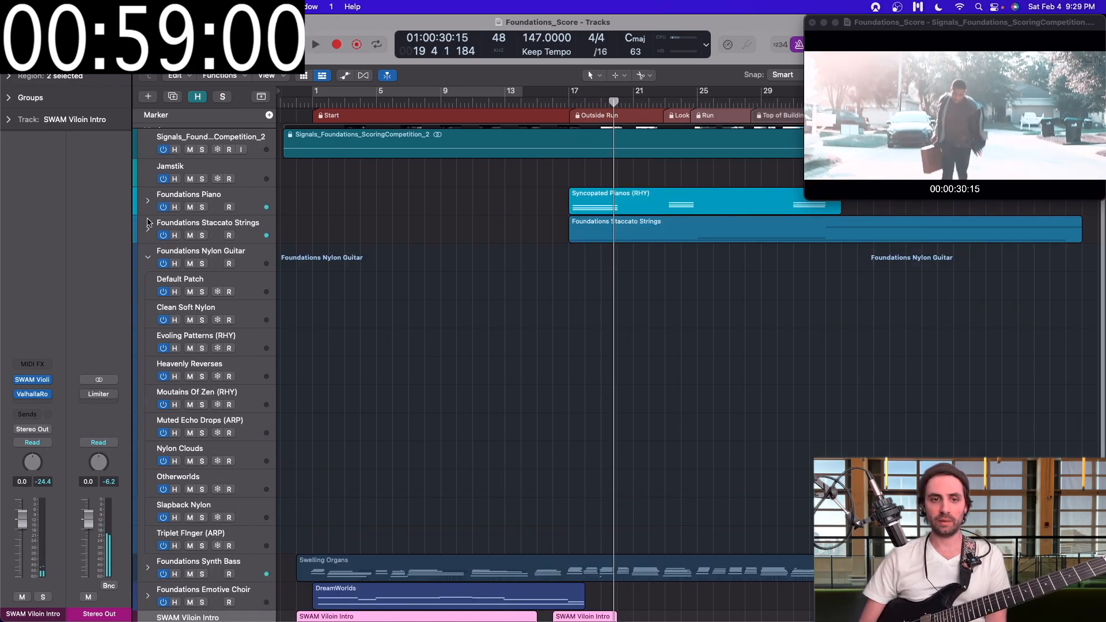
left_click(147, 258)
scroll(406, 245, "right", 2)
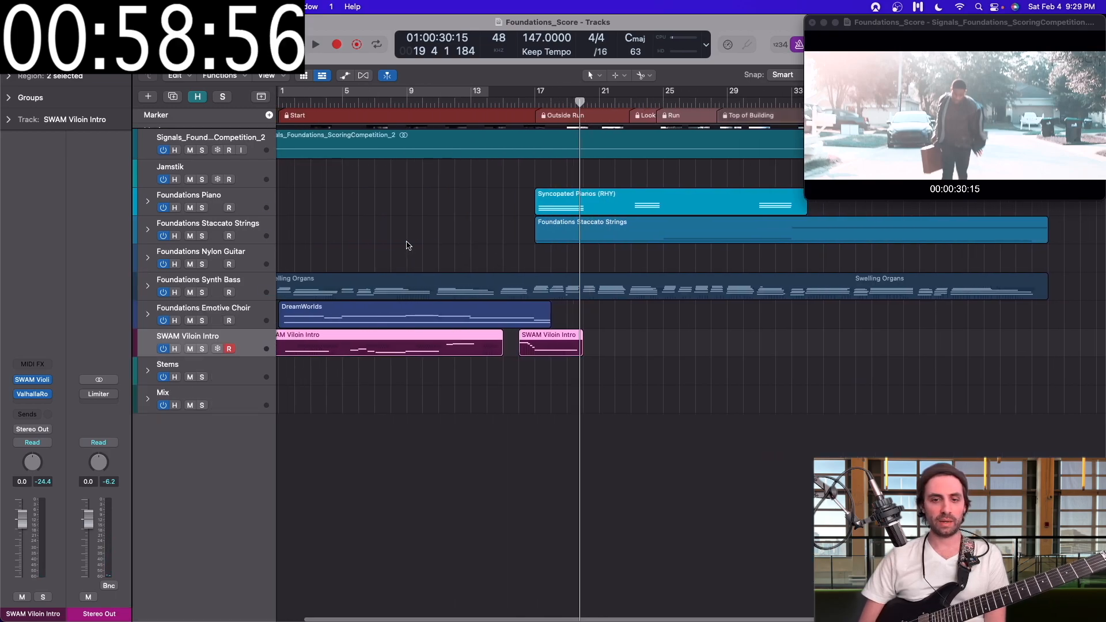
scroll(356, 333, "left", 2)
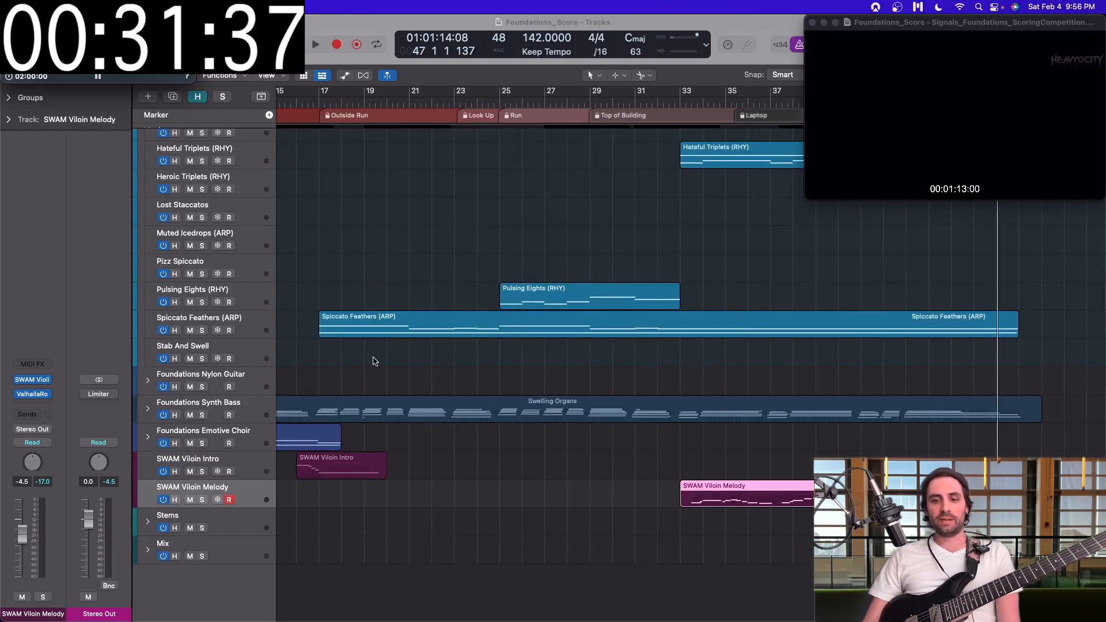
Step: Play the score from bar 33, where Hateful Triplets and SWAM Viloin Melody begin, through to the end of the movie
scroll(411, 403, "up", 3)
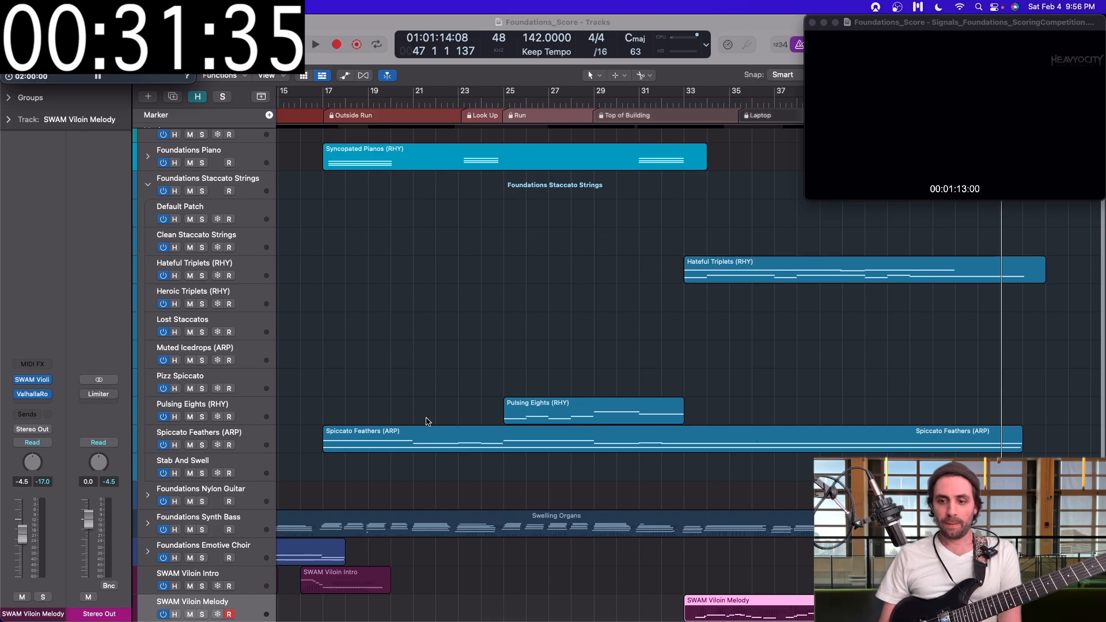
scroll(426, 422, "left", 5)
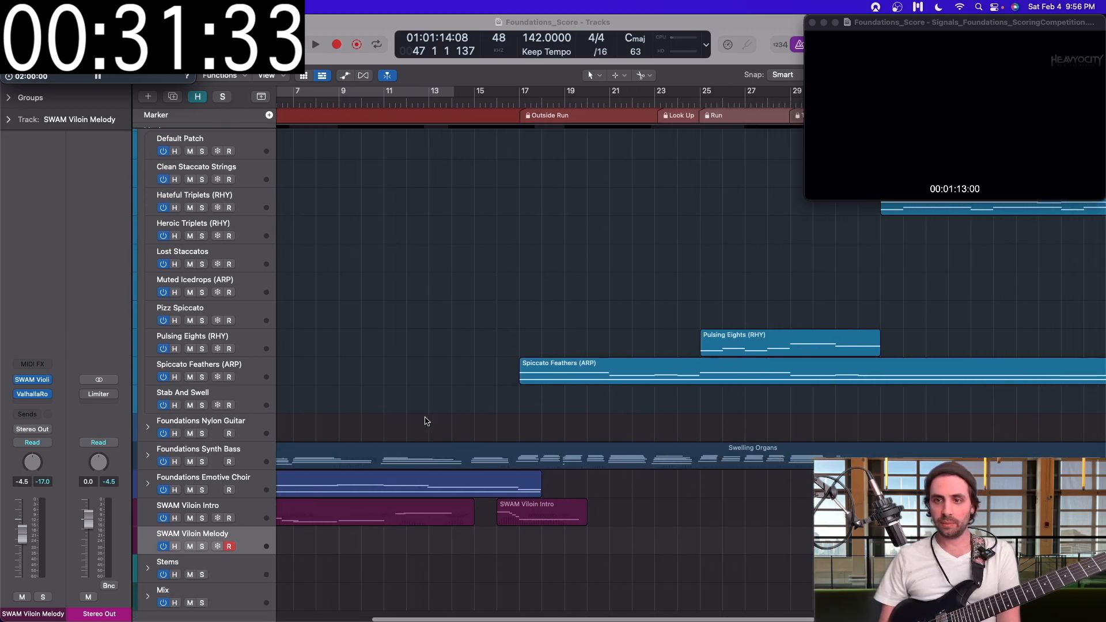
scroll(676, 486, "right", 8)
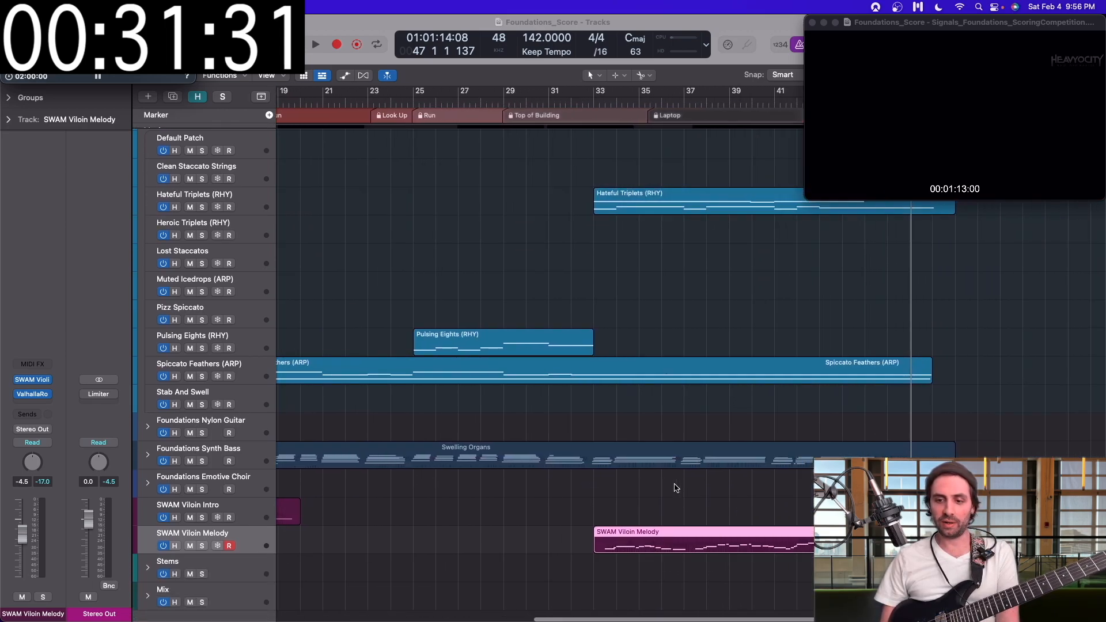
left_click(593, 103)
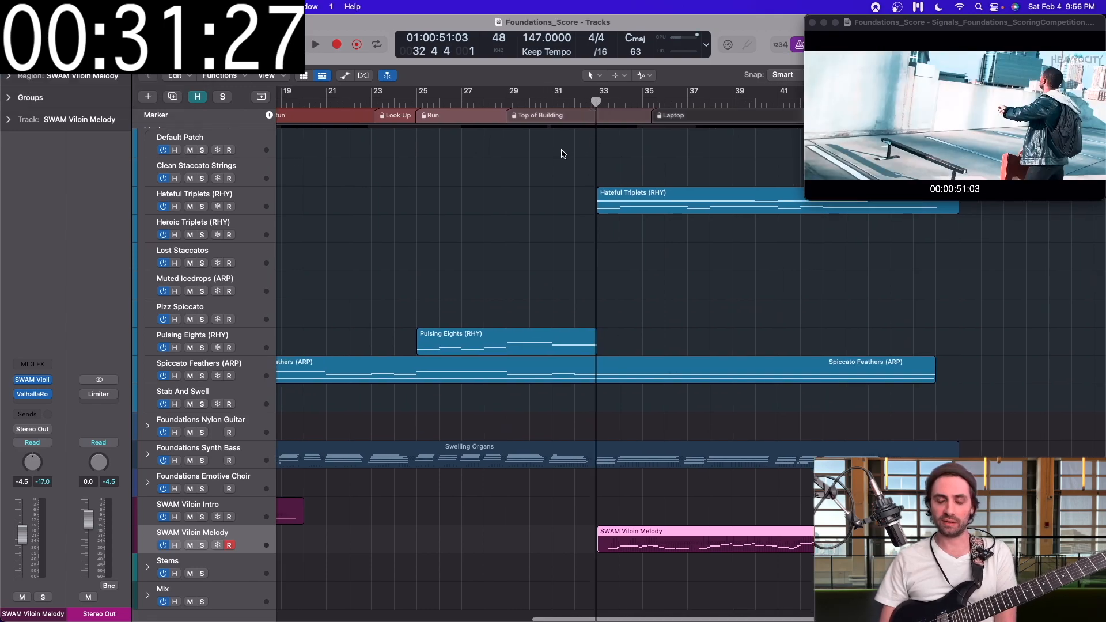
key("space")
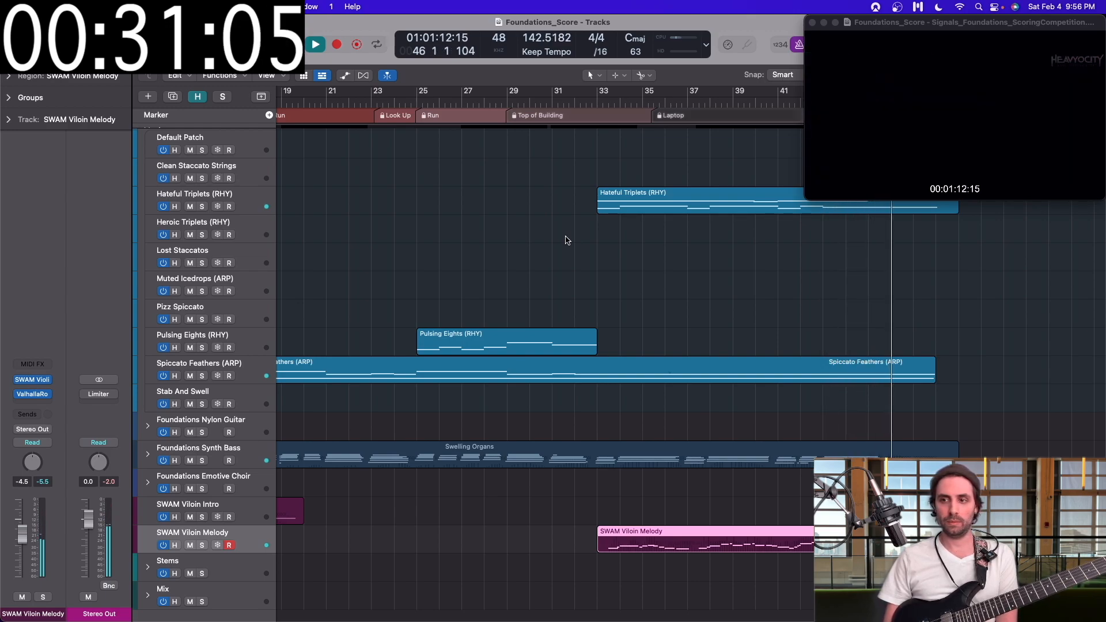
key("space")
Step: Enlarge the Marker and Movie global tracks above the arrangement to show the movie thumbnails
scroll(568, 240, "up", 5)
mouse_move(219, 124)
left_mouse_down()
mouse_move(219, 208)
mouse_move(219, 187)
left_mouse_up()
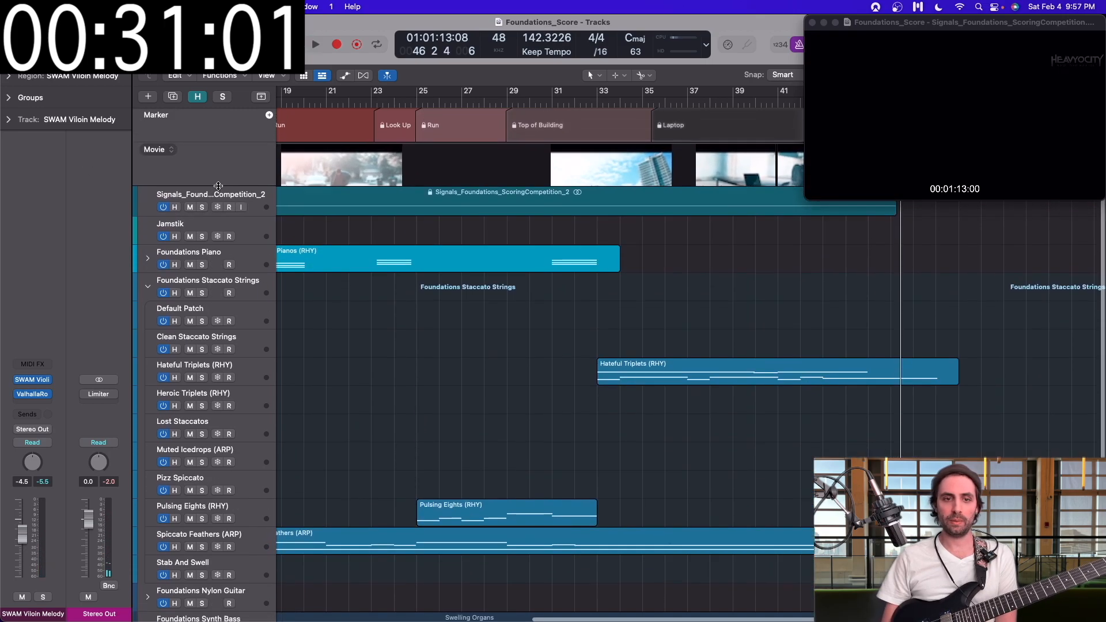
right_click(223, 161)
left_click(256, 227)
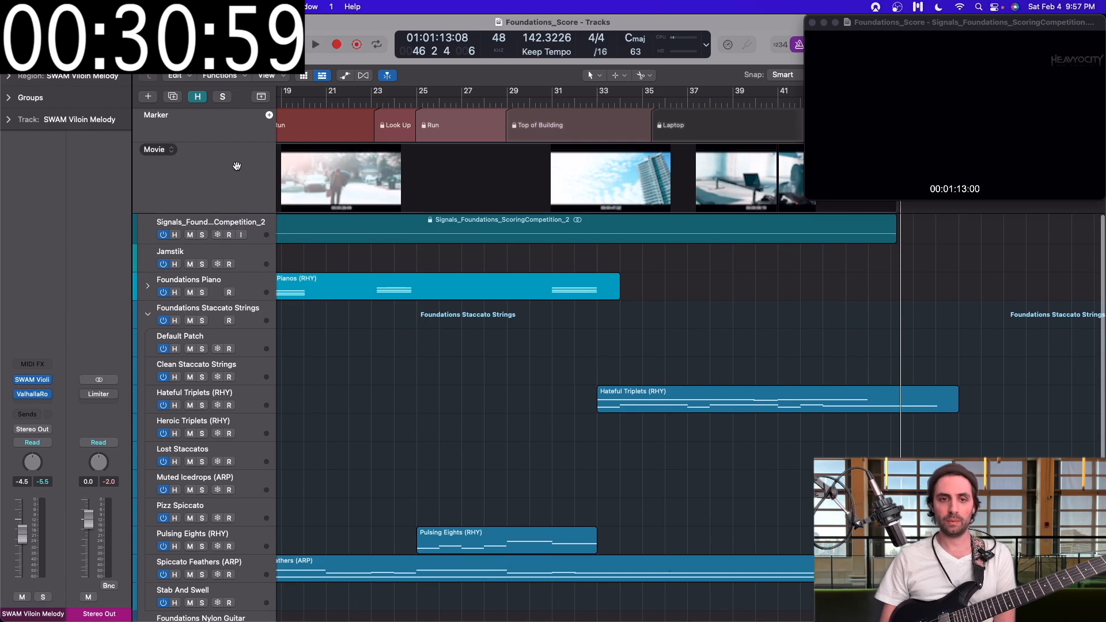
Step: Display the Tempo global track below the Marker and Movie tracks
right_click(236, 166)
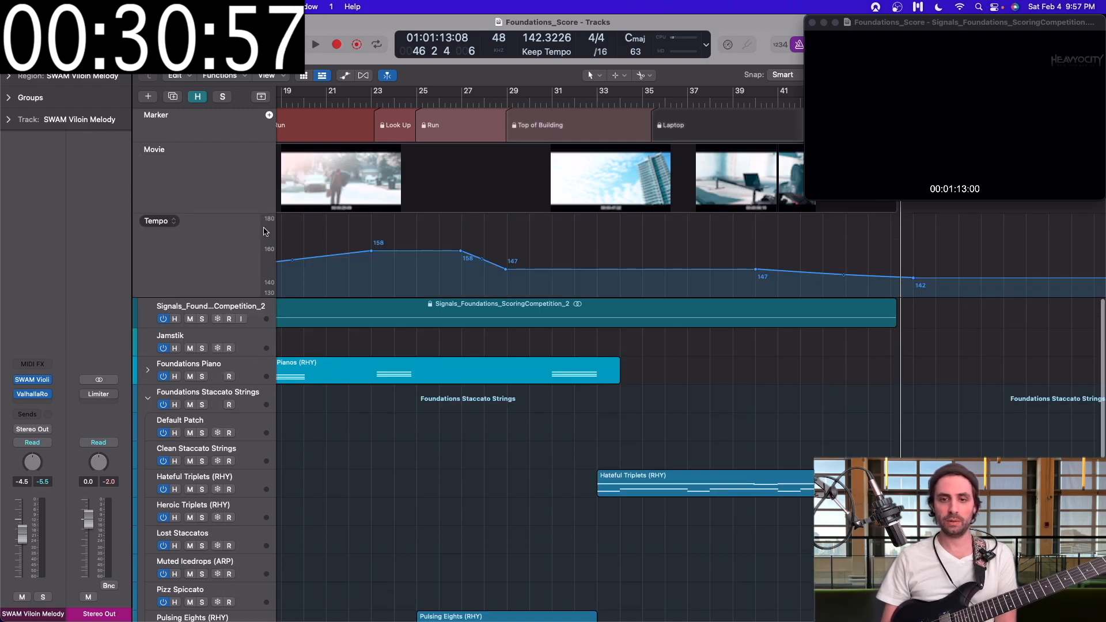
scroll(450, 263, "left", 5)
scroll(451, 263, "down", 3)
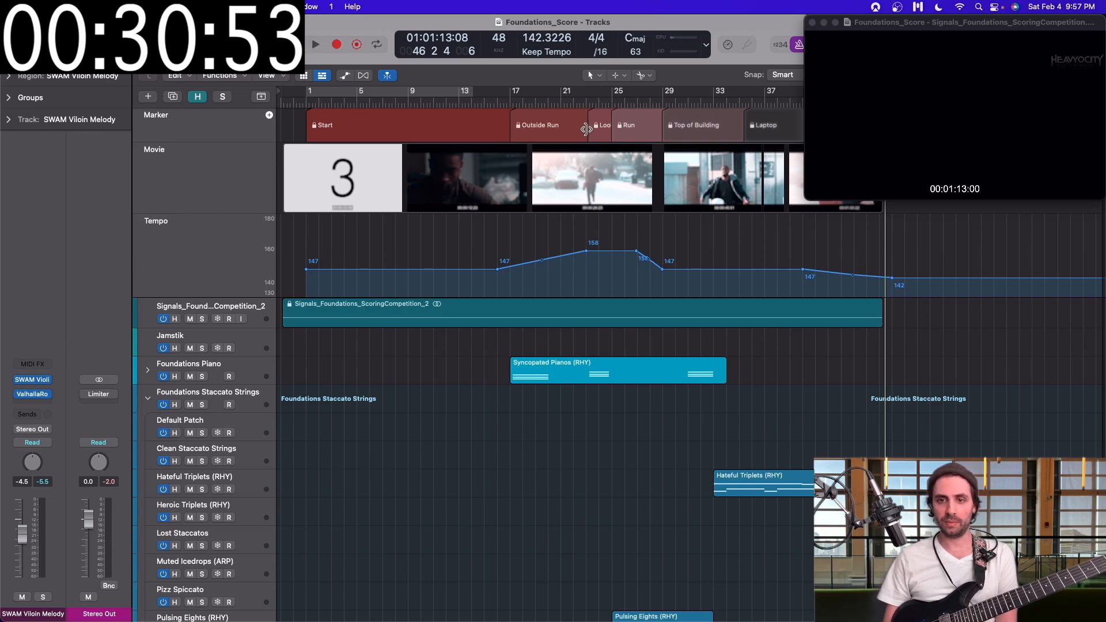
Step: Play the score from the Look Up section into the Run section, where the tempo curve peaks
left_click(574, 102)
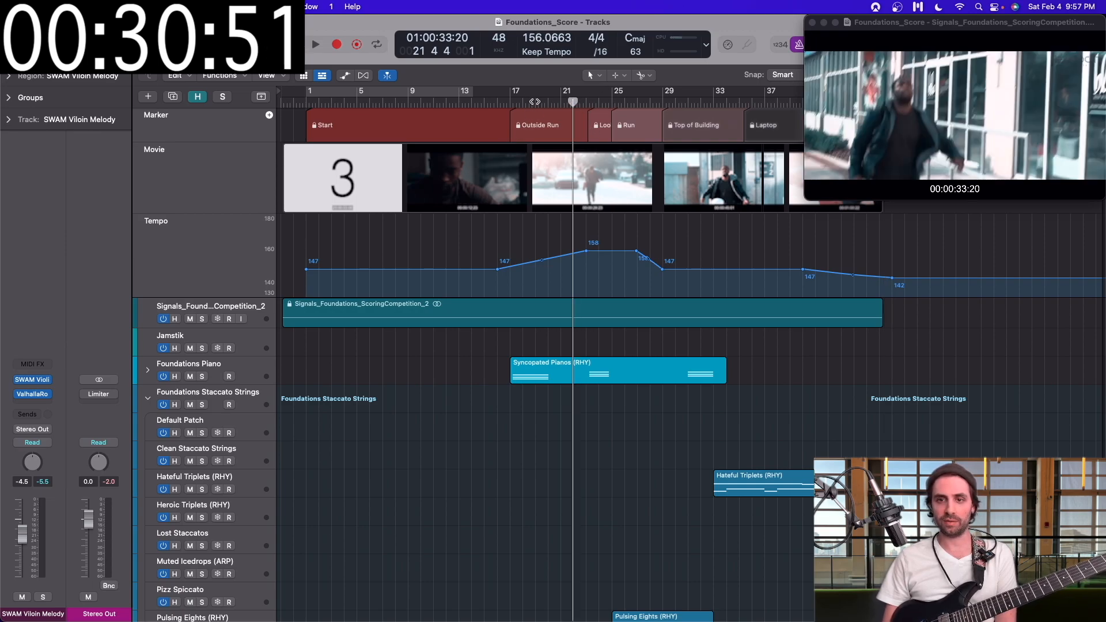
left_click(523, 102)
left_click(599, 102)
key("space")
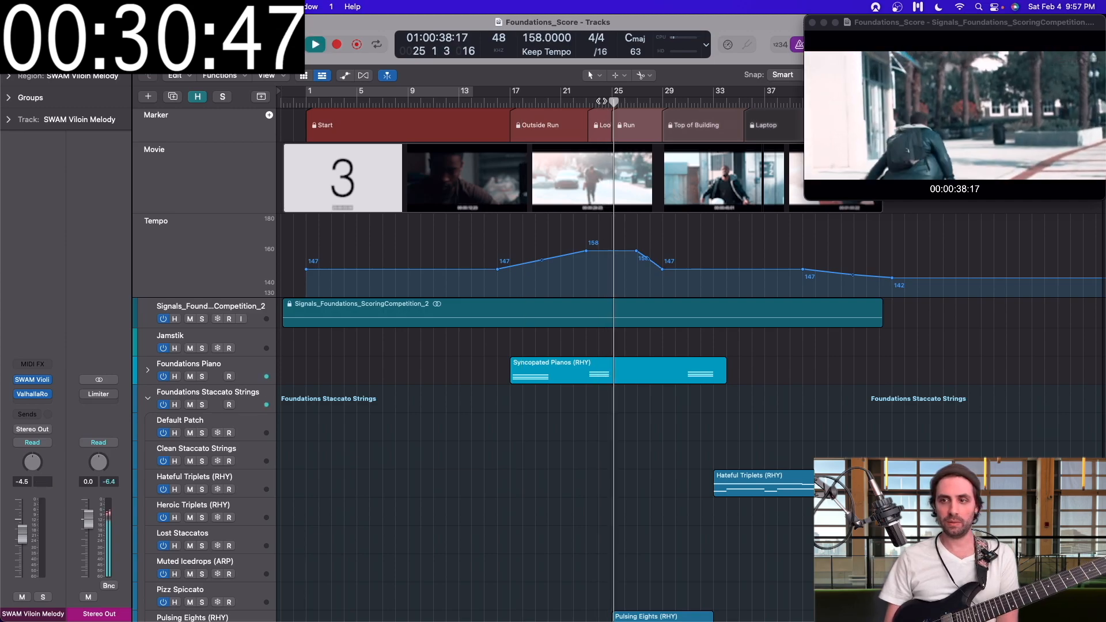
Step: Shrink the Marker, Movie and Tempo global tracks to thin rows above the arrangement
scroll(600, 101, "down", 1)
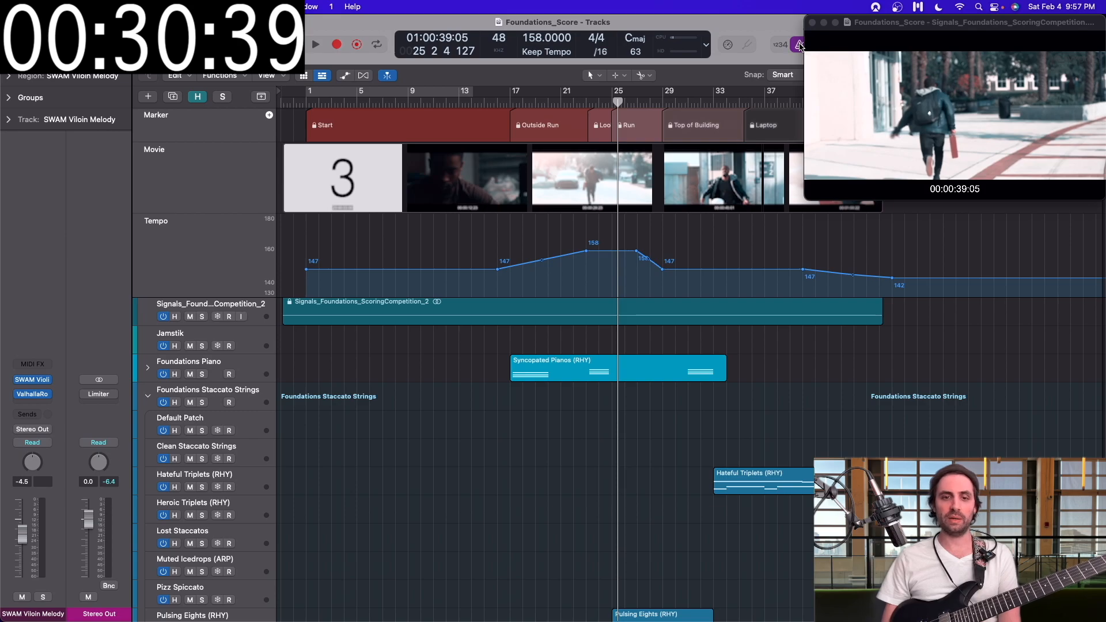
left_click_drag(199, 213, 202, 152)
left_click_drag(195, 239, 184, 154)
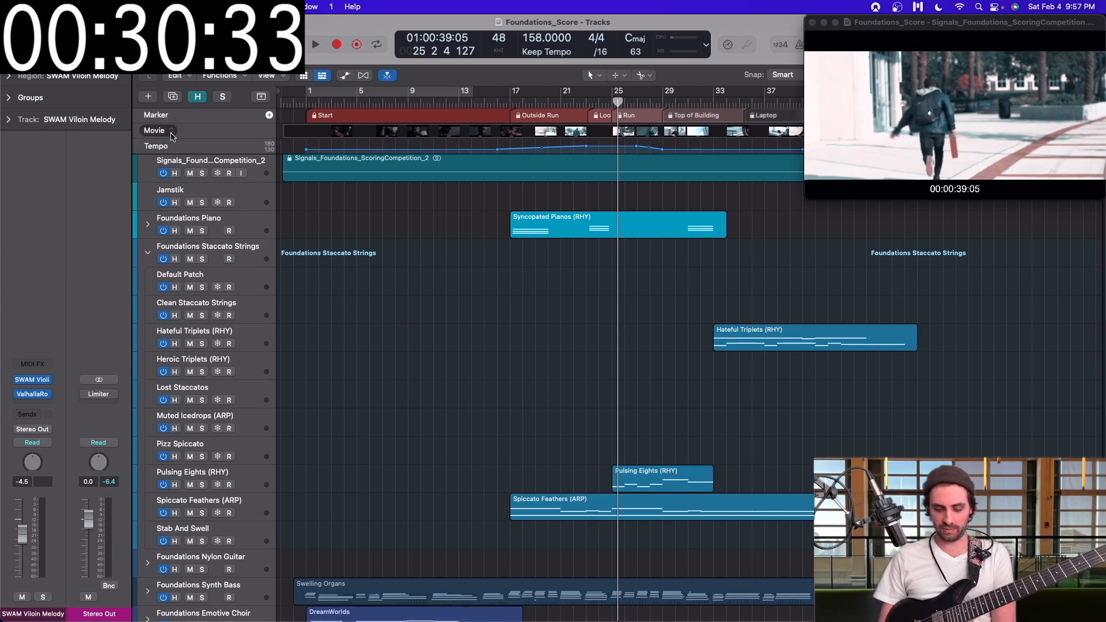
Step: Hide the inspector and collapse the Foundations Staccato Strings track stack
key("i")
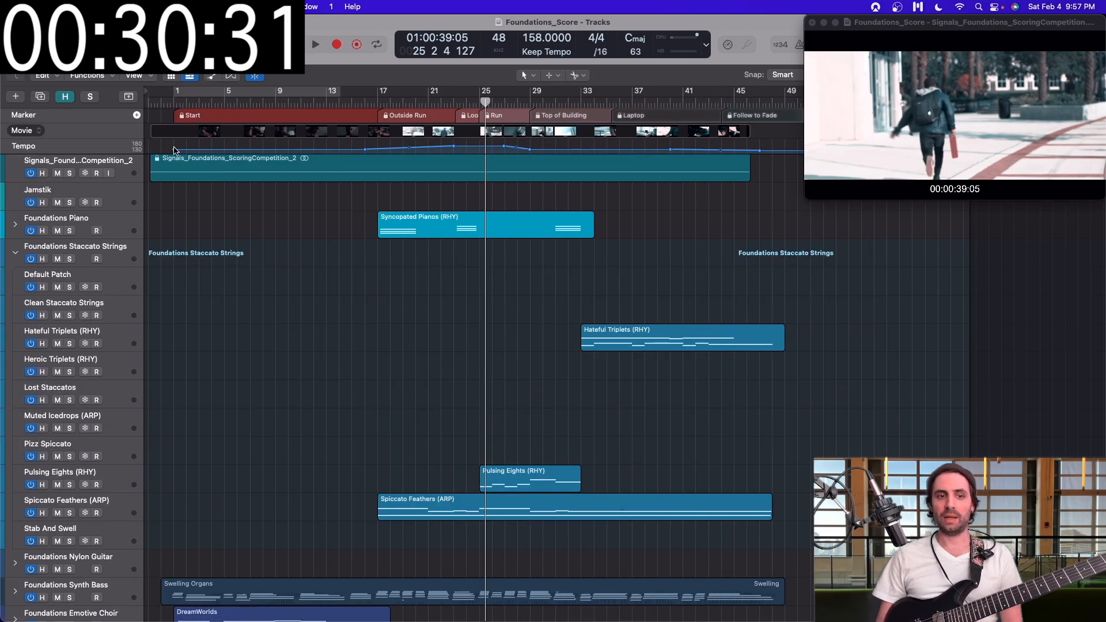
left_click(15, 255)
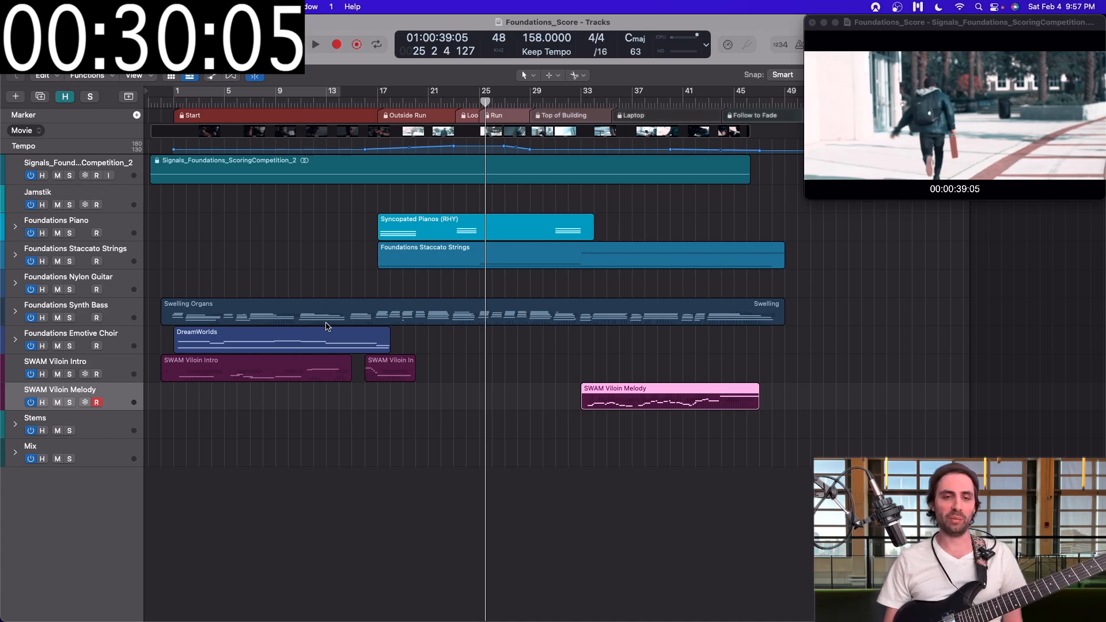
Step: Return the playhead to the start of the project before bar 1 and hide the inspector
left_click(161, 102)
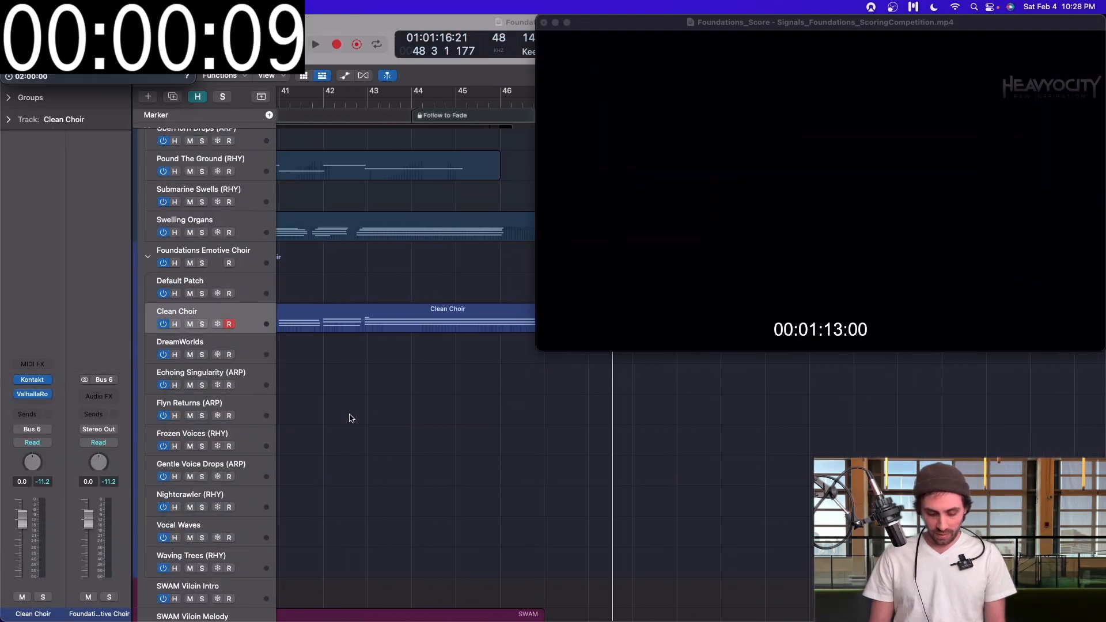
left_click(349, 415)
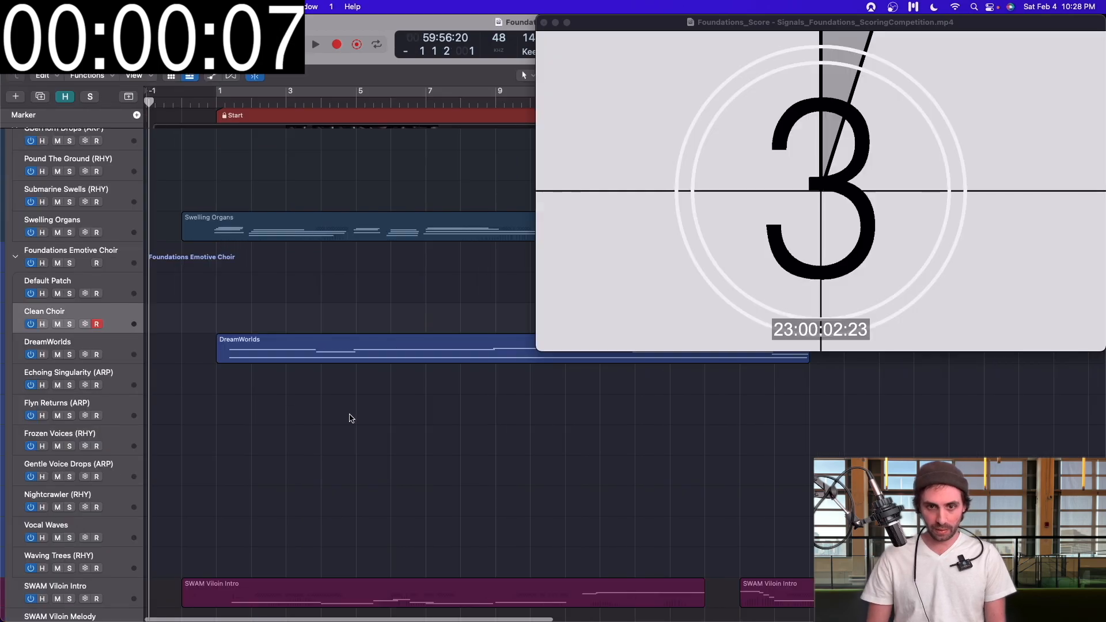
Step: Look over the regions in the expanded Foundations Emotive Choir, Synth Bass, Piano and Staccato Strings stacks
key("super+Up")
key("super+Up")
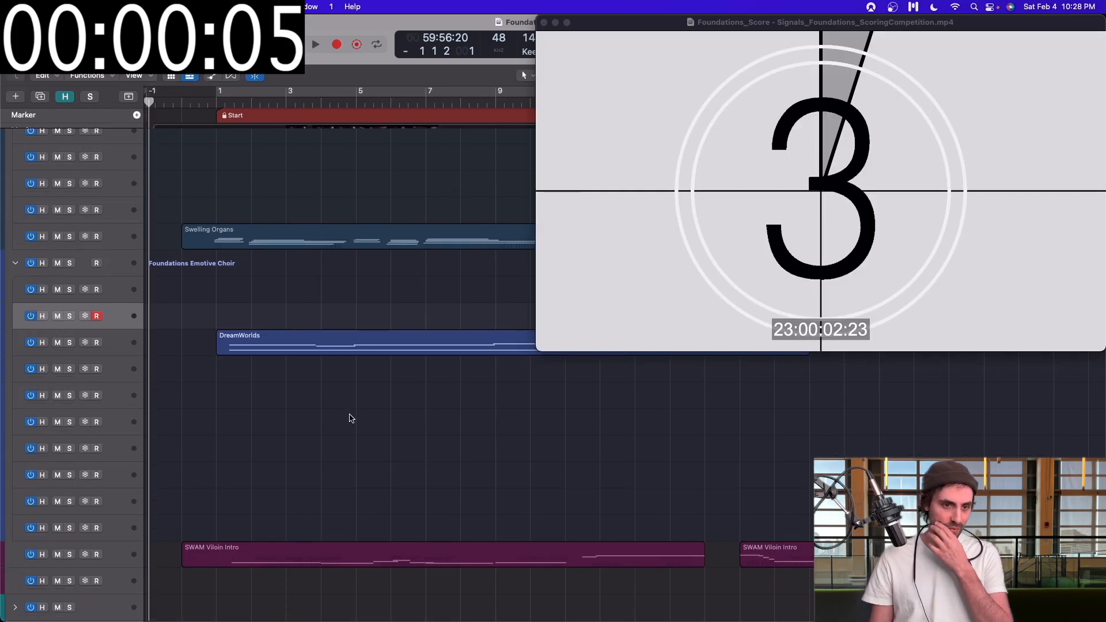
key("super+Down")
key("super+Down")
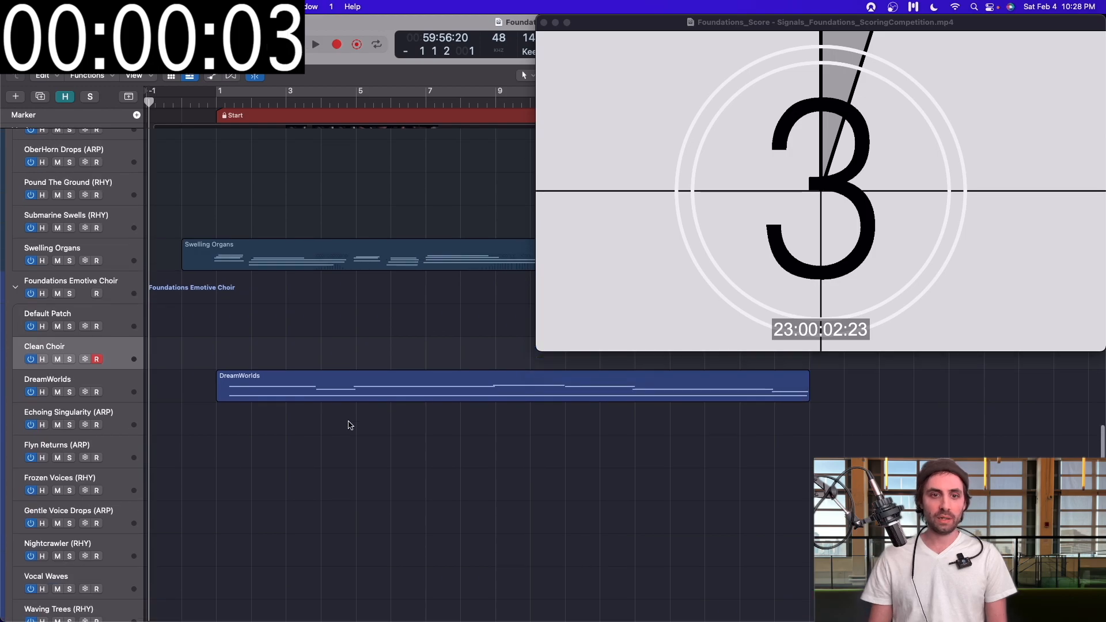
scroll(350, 425, "up", 20)
scroll(350, 425, "down", 2)
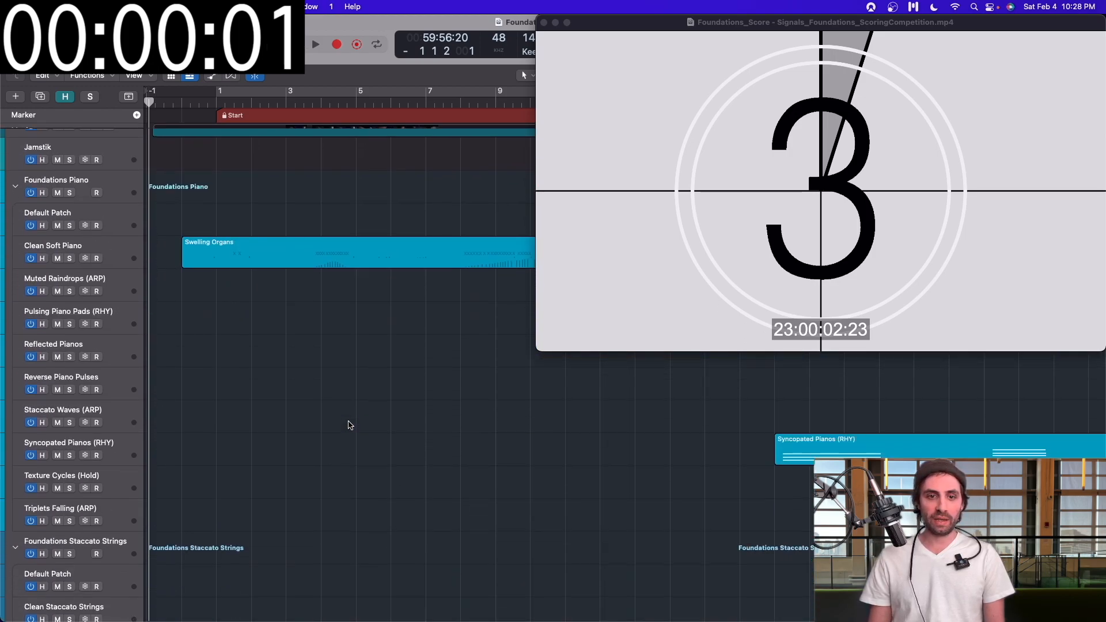
scroll(350, 425, "down", 5)
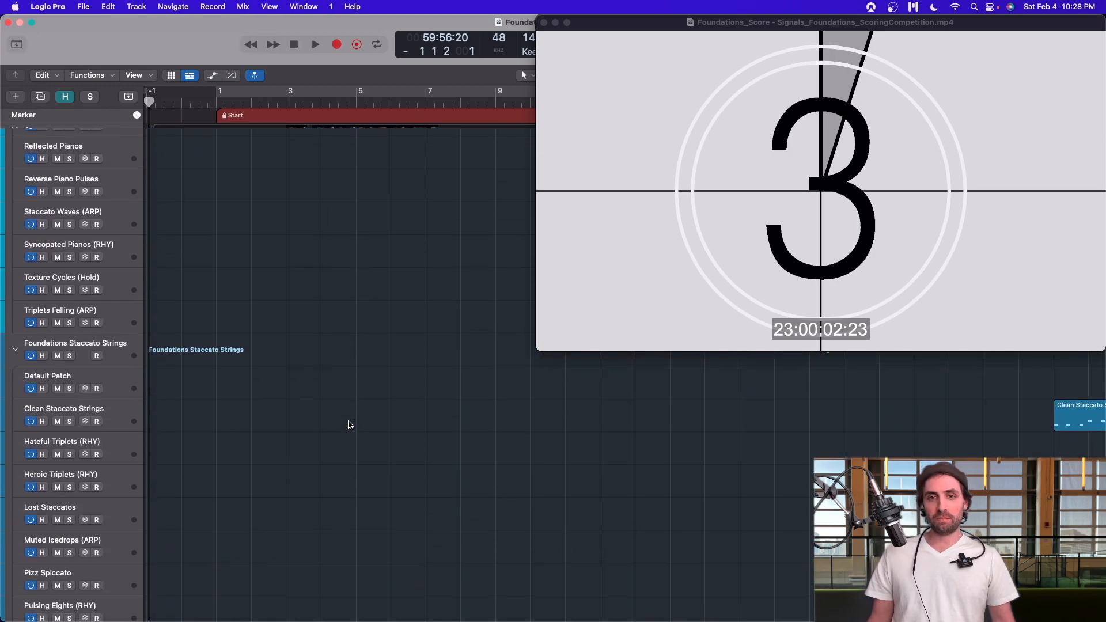